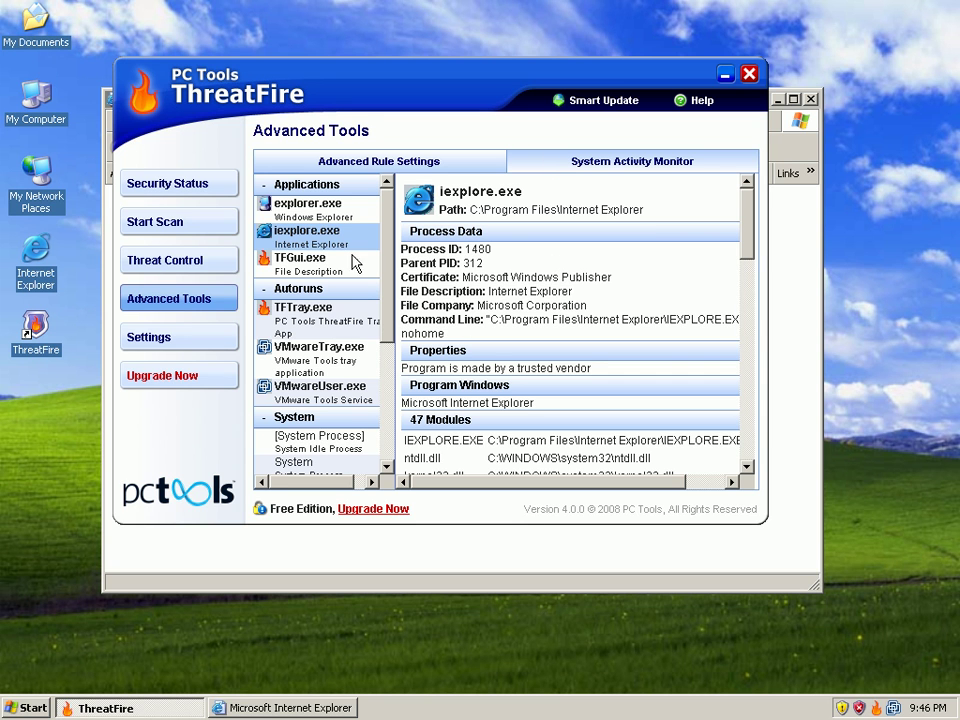
Examine the details of explorer.exe in the System Activity Monitor.
{"action": "left_click", "coordinate": [355, 207]}
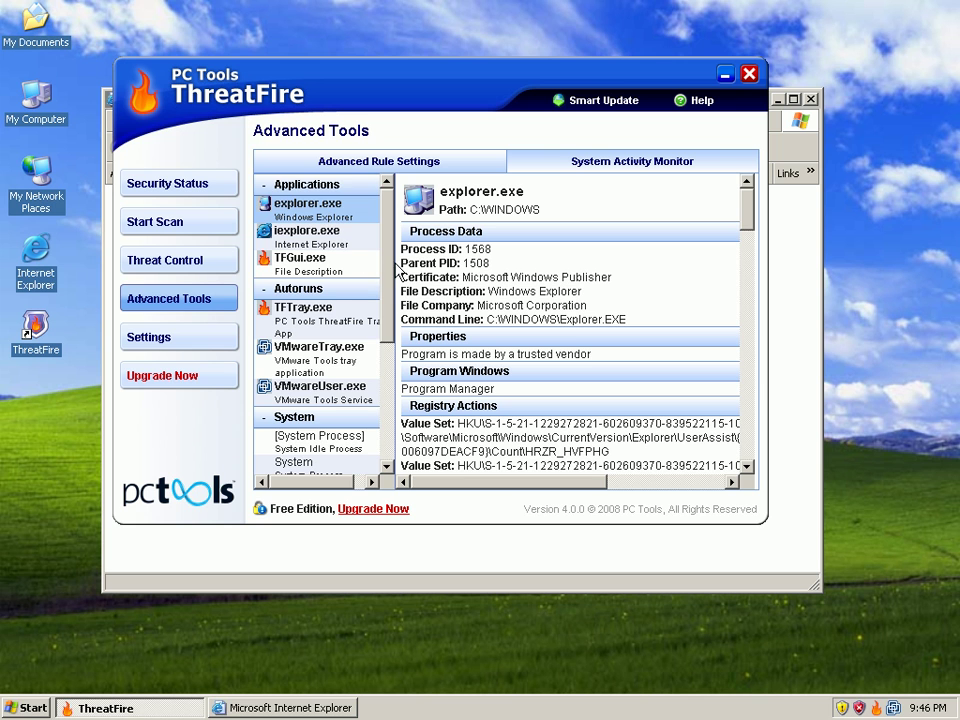
{"action": "scroll", "coordinate": [394, 270], "scroll_direction": "down", "scroll_amount": 2}
{"action": "scroll", "coordinate": [391, 258], "scroll_direction": "up", "scroll_amount": 2}
{"action": "right_click", "coordinate": [339, 212]}
{"action": "left_click", "coordinate": [826, 445]}
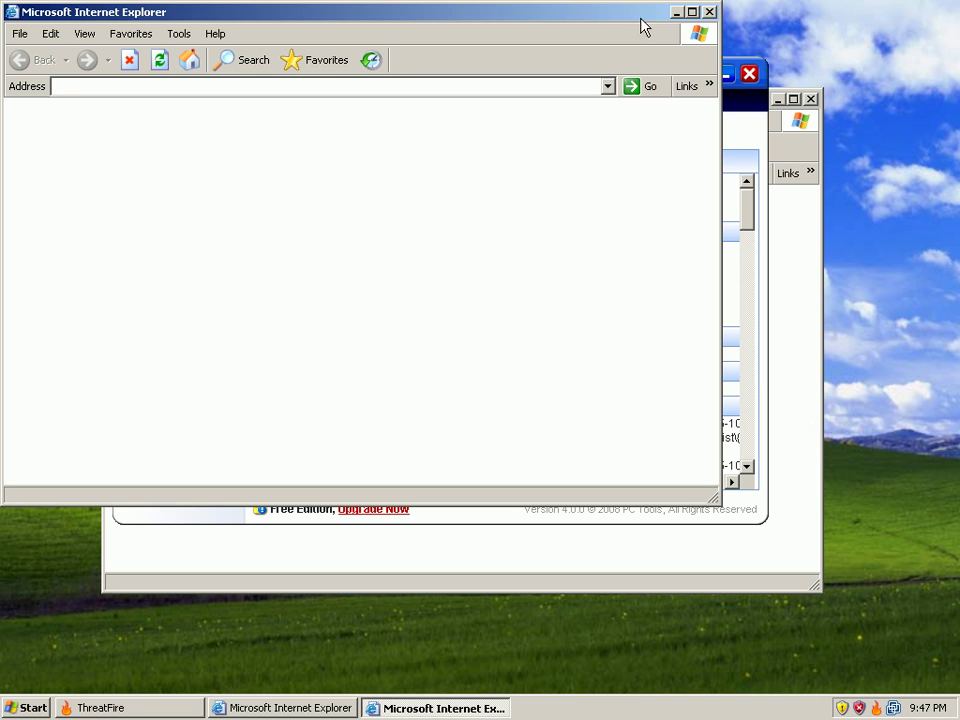
Close both open Internet Explorer windows.
{"action": "left_click", "coordinate": [218, 537]}
{"action": "left_click", "coordinate": [810, 99]}
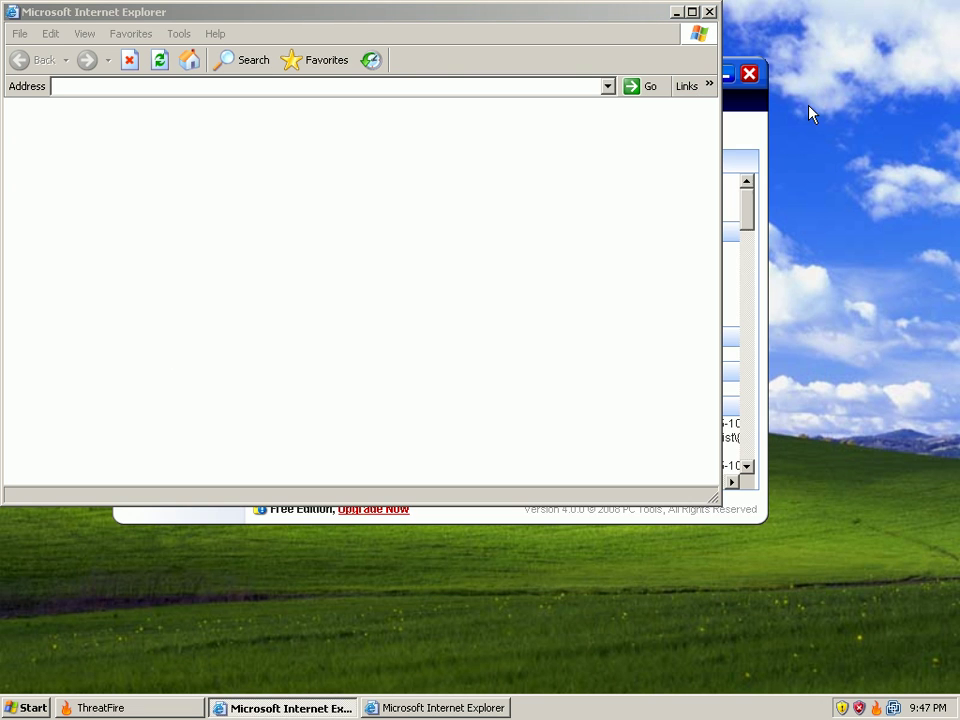
{"action": "left_click", "coordinate": [709, 12]}
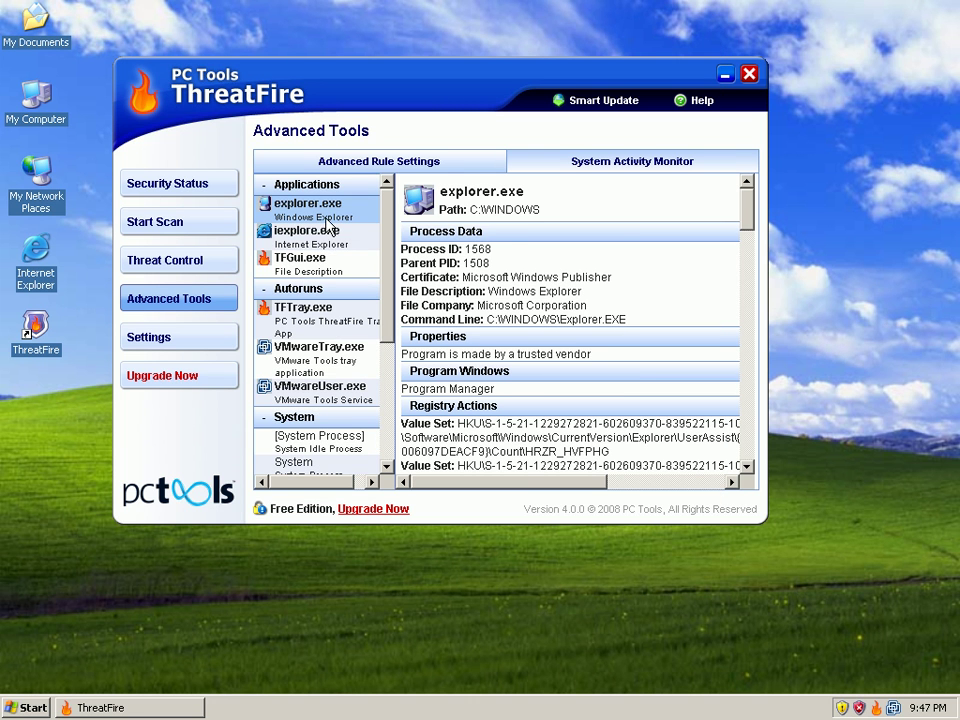
Check the actions offered for explorer.exe and look through the rest of the monitored process list.
{"action": "right_click", "coordinate": [328, 218]}
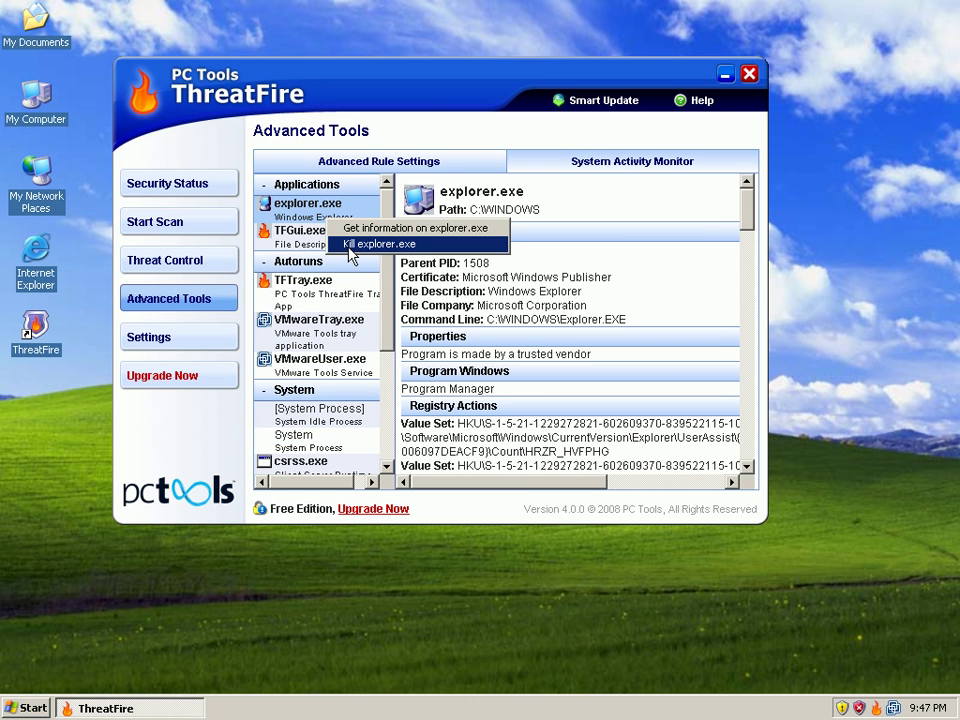
{"action": "left_click_drag", "start_coordinate": [349, 101], "coordinate": [349, 92]}
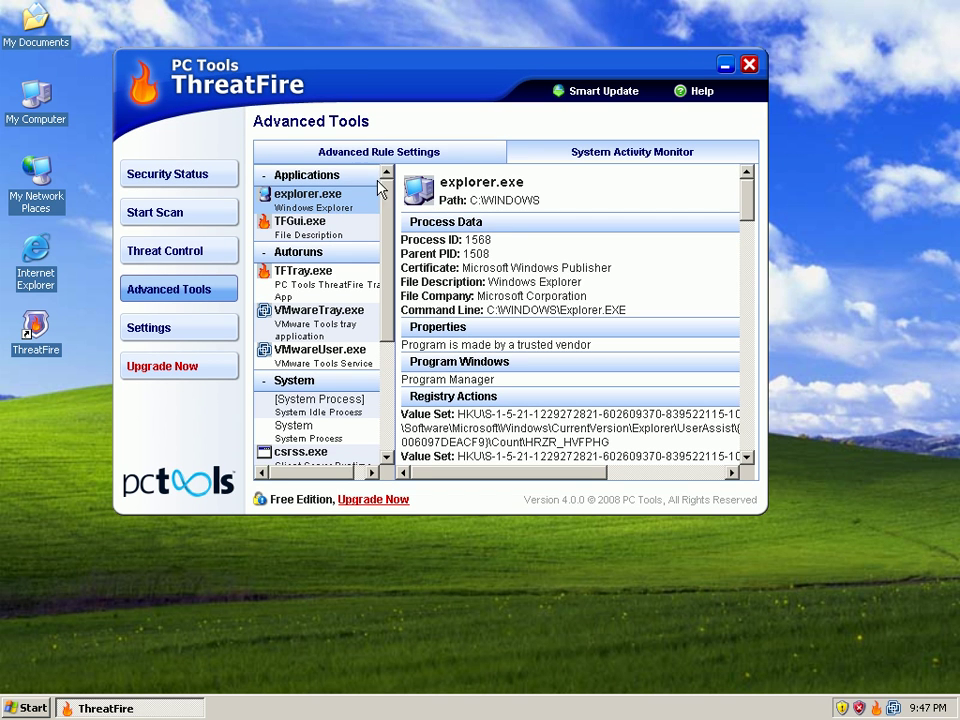
{"action": "scroll", "coordinate": [390, 203], "scroll_direction": "down", "scroll_amount": 5}
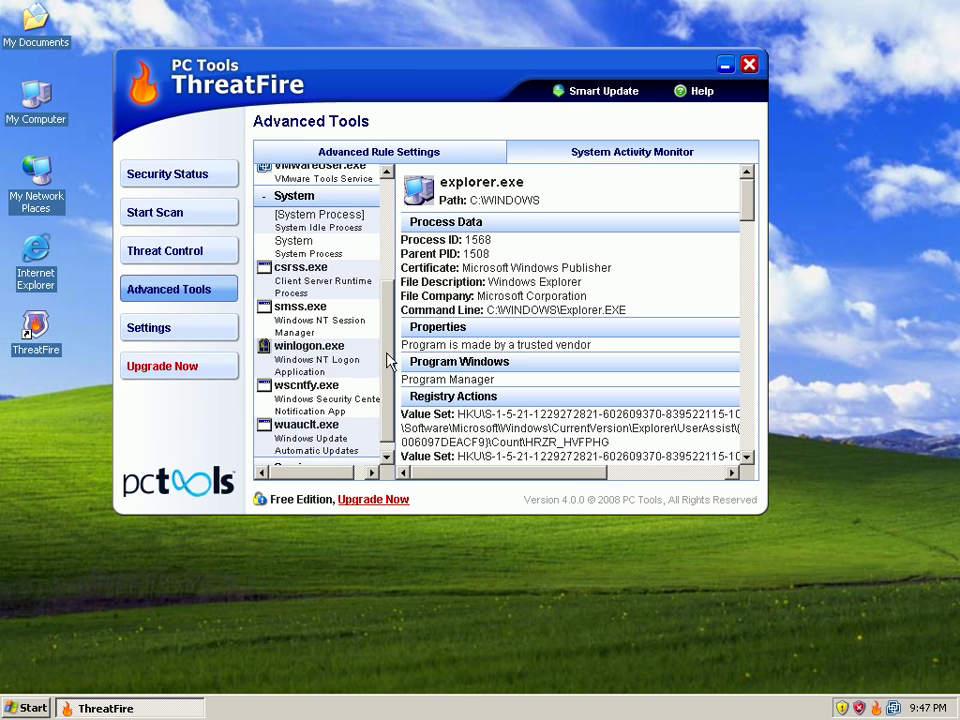
Review the general settings for ThreatFire protection, sensitivity level, default actions, update handling options and community protection.
{"action": "left_click", "coordinate": [208, 330]}
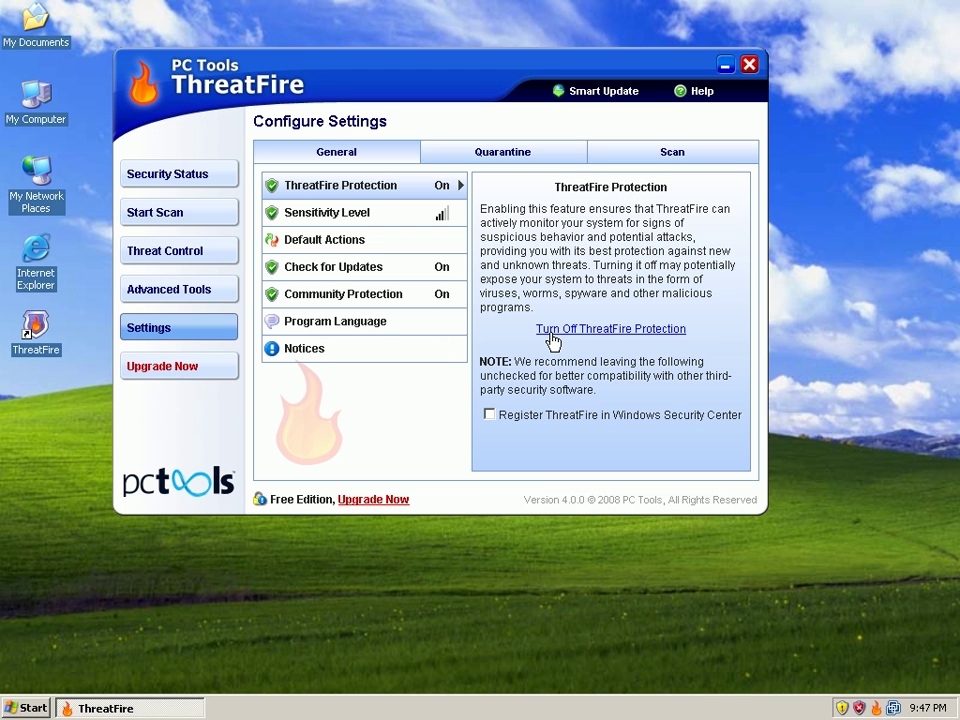
{"action": "left_click", "coordinate": [377, 219]}
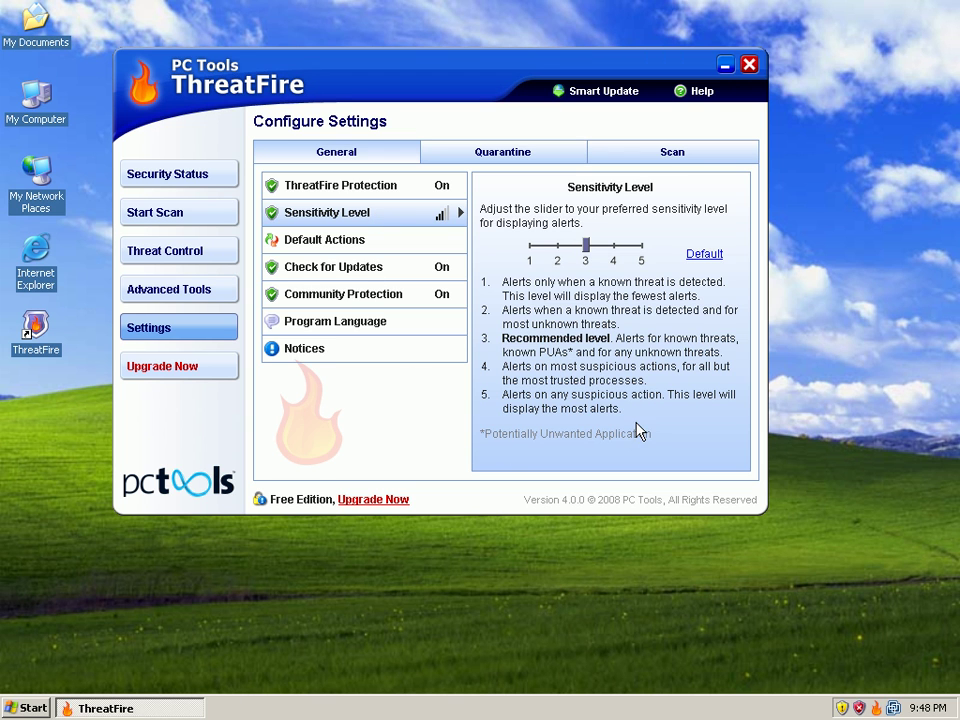
{"action": "left_click", "coordinate": [310, 248]}
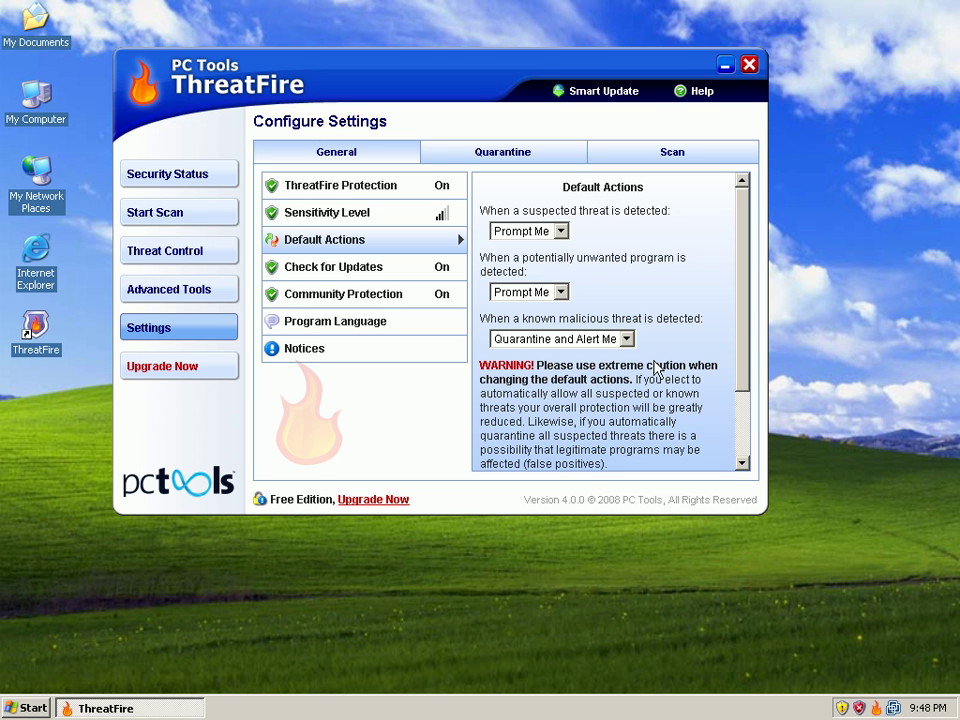
{"action": "left_click", "coordinate": [352, 268]}
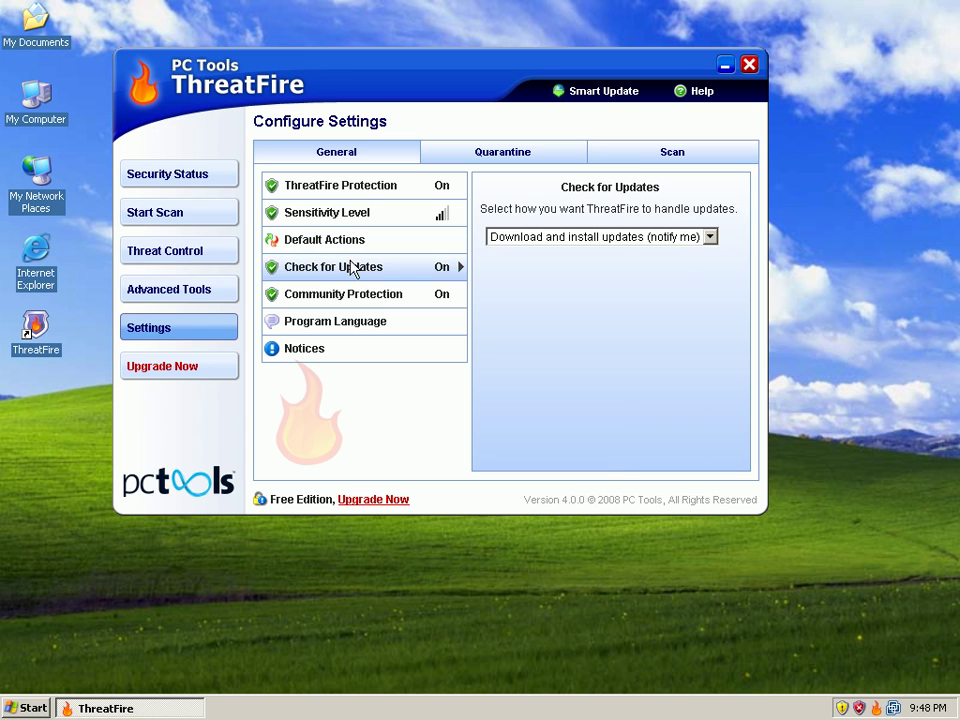
{"action": "left_click", "coordinate": [553, 250]}
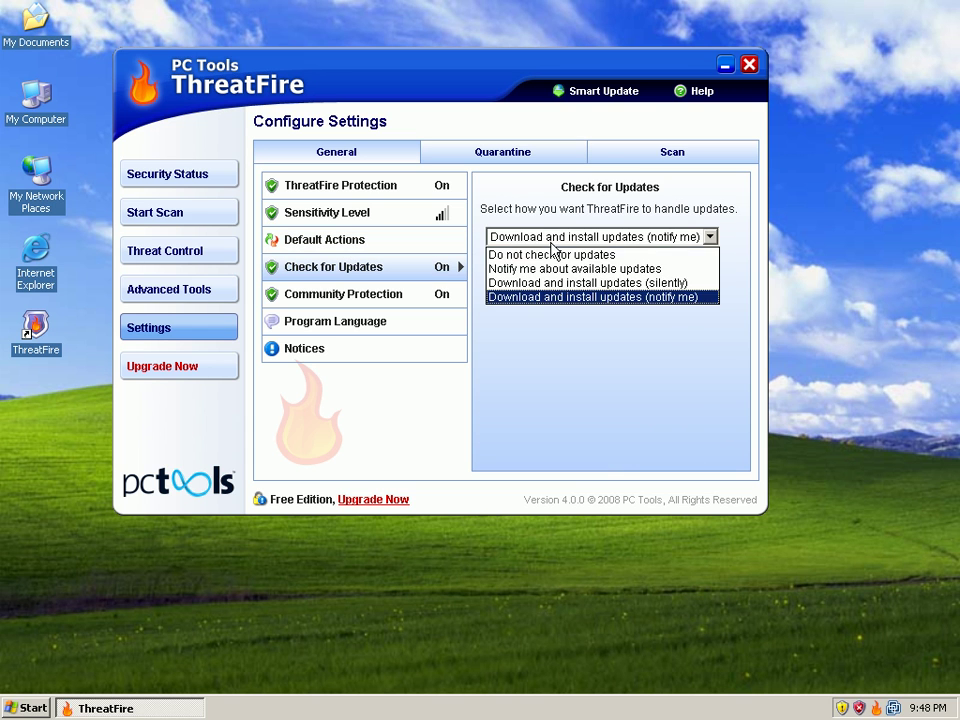
{"action": "left_click", "coordinate": [555, 252]}
{"action": "left_click", "coordinate": [345, 300]}
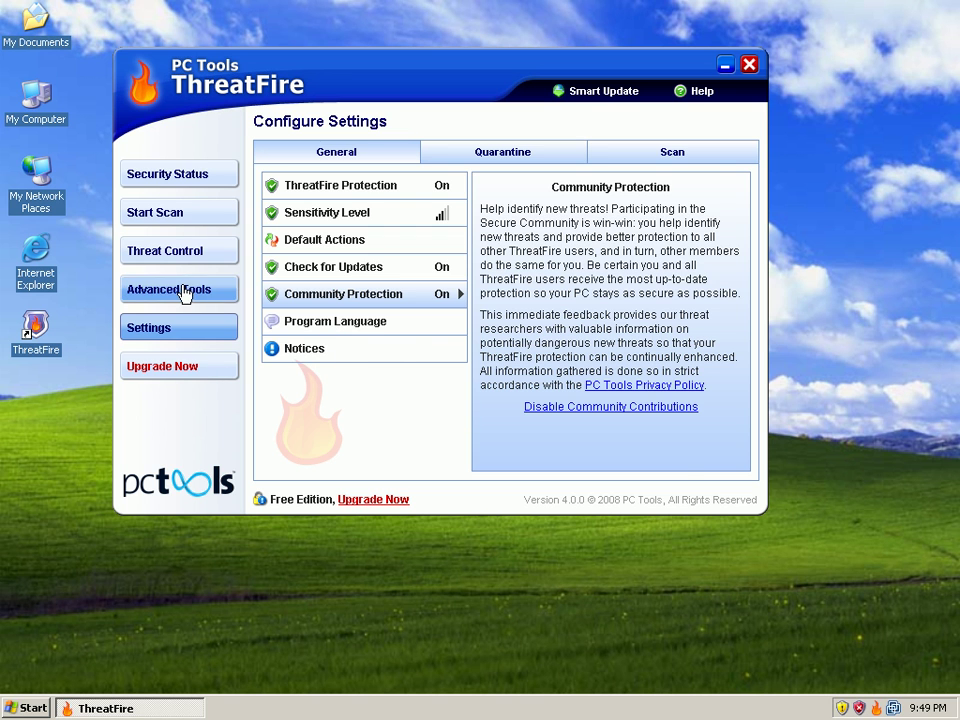
Look through the security status, scan, threat control and advanced tools pages, and review the sensitivity level in the settings.
{"action": "left_click", "coordinate": [188, 180]}
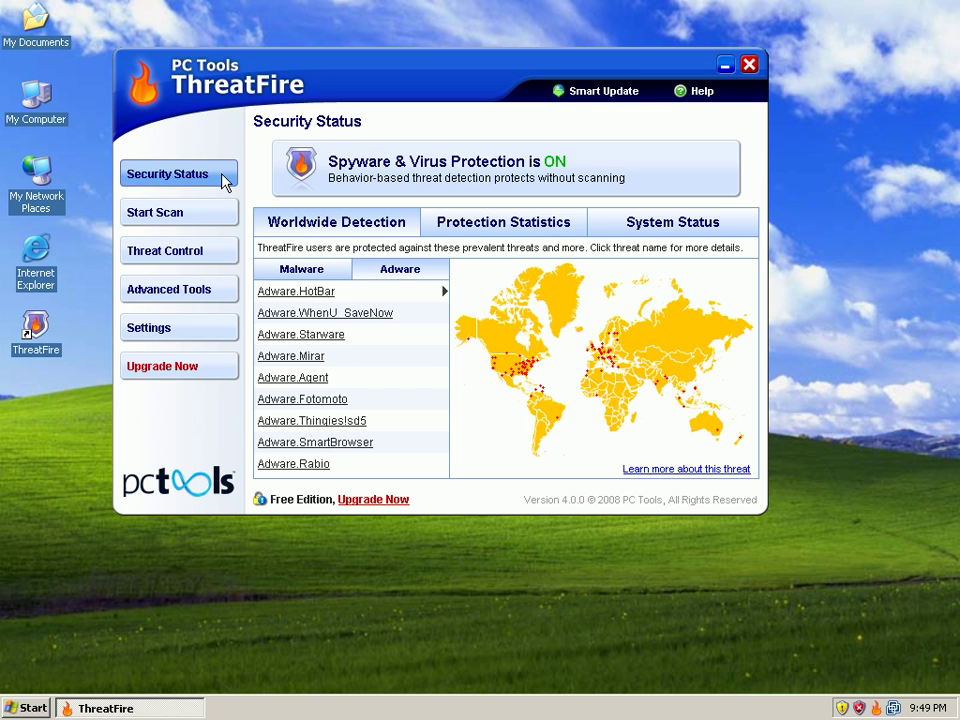
{"action": "left_click", "coordinate": [140, 211]}
{"action": "left_click", "coordinate": [183, 253]}
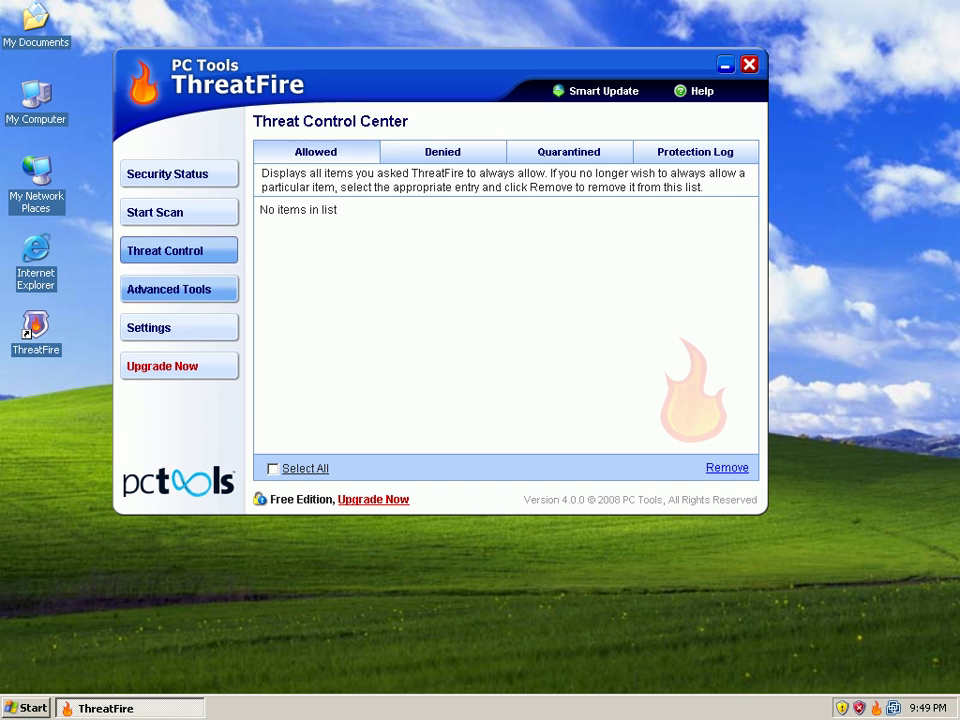
{"action": "left_click", "coordinate": [205, 292]}
{"action": "left_click", "coordinate": [220, 330]}
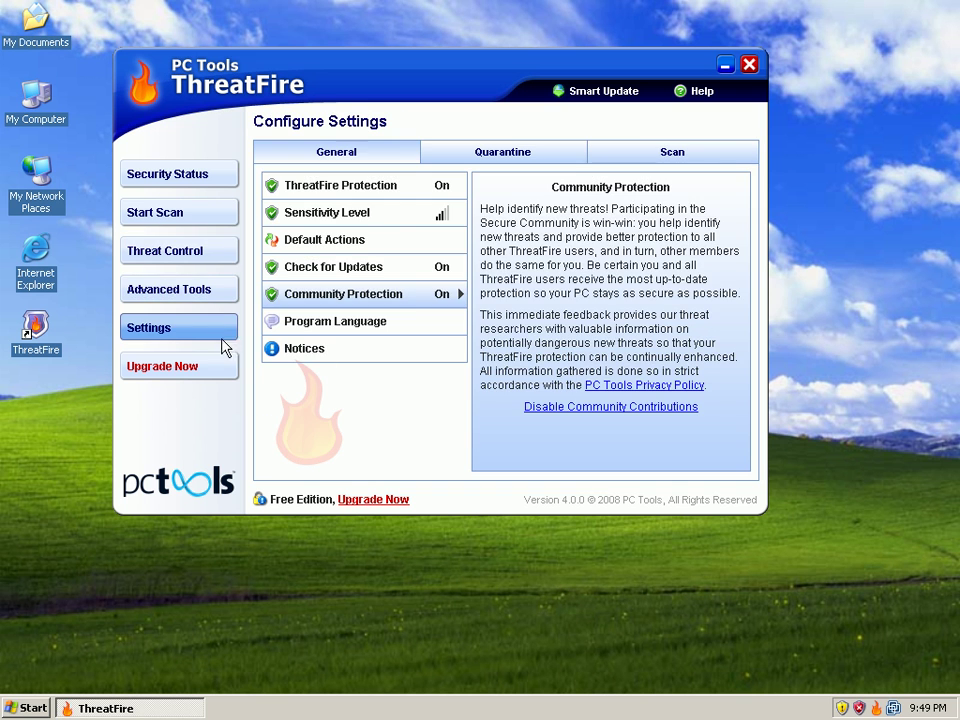
{"action": "left_click", "coordinate": [397, 222]}
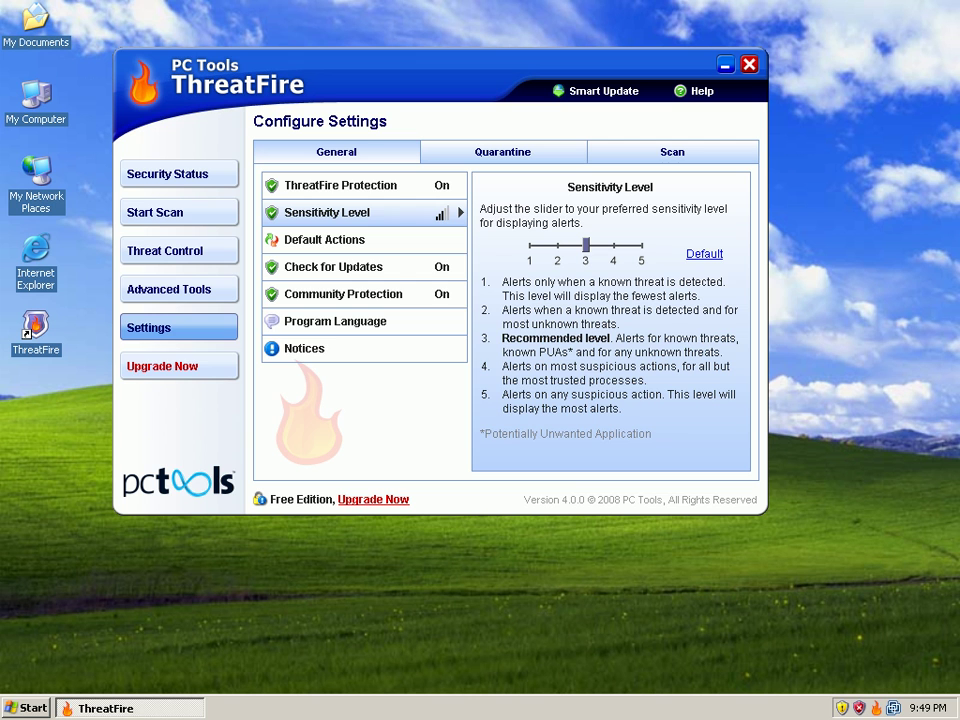
{"action": "left_click", "coordinate": [445, 421]}
{"action": "left_click", "coordinate": [749, 65]}
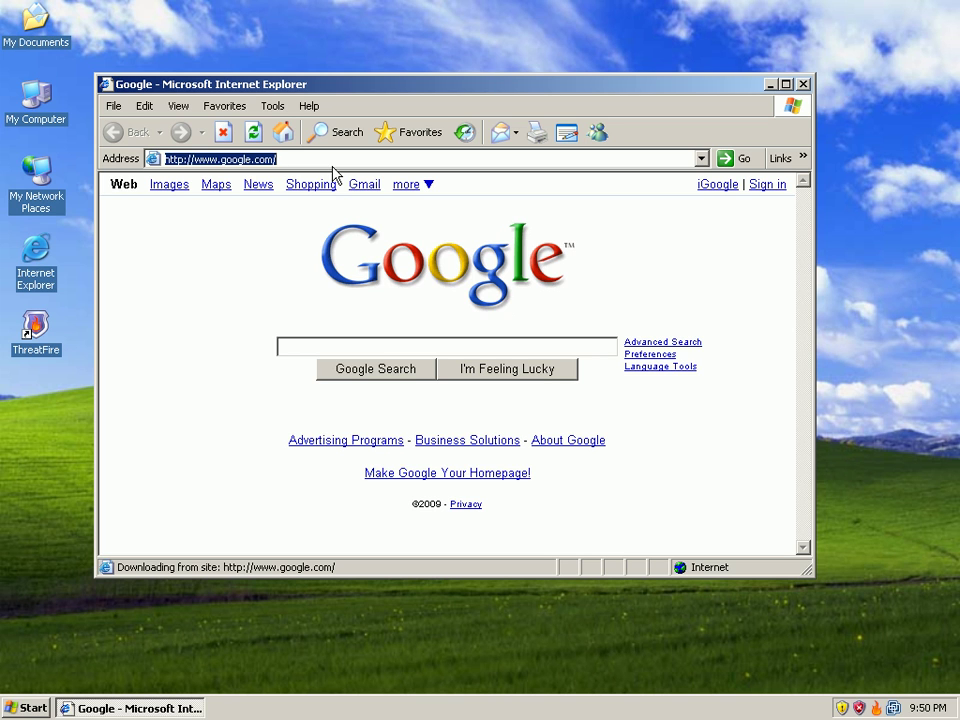
{"action": "type", "text": "http://portulote.com/cache/load.php"}
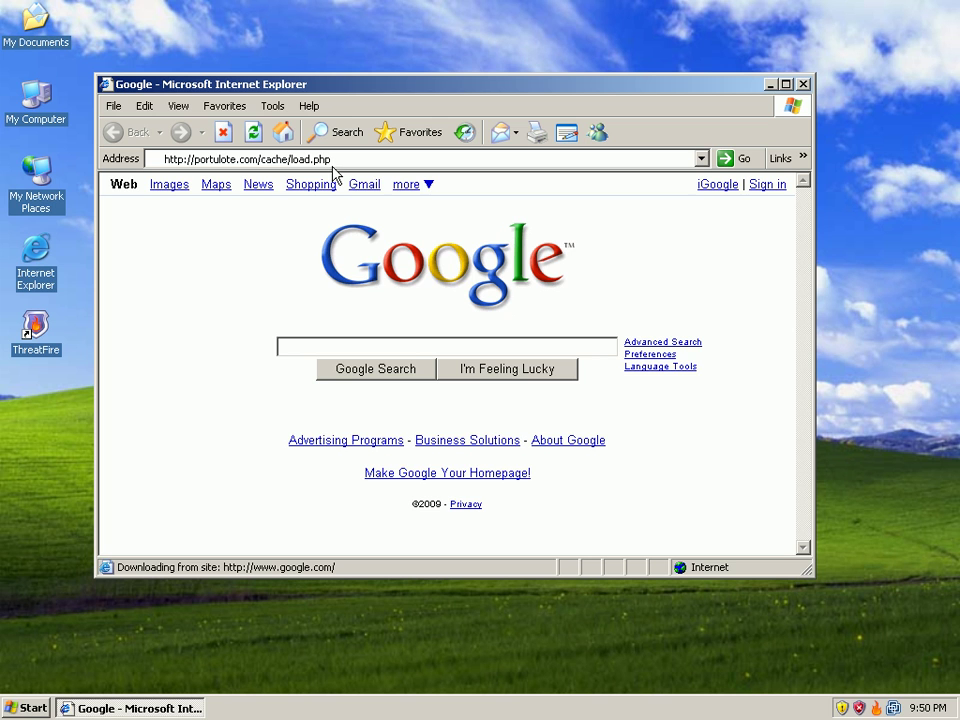
{"action": "key", "text": "Return"}
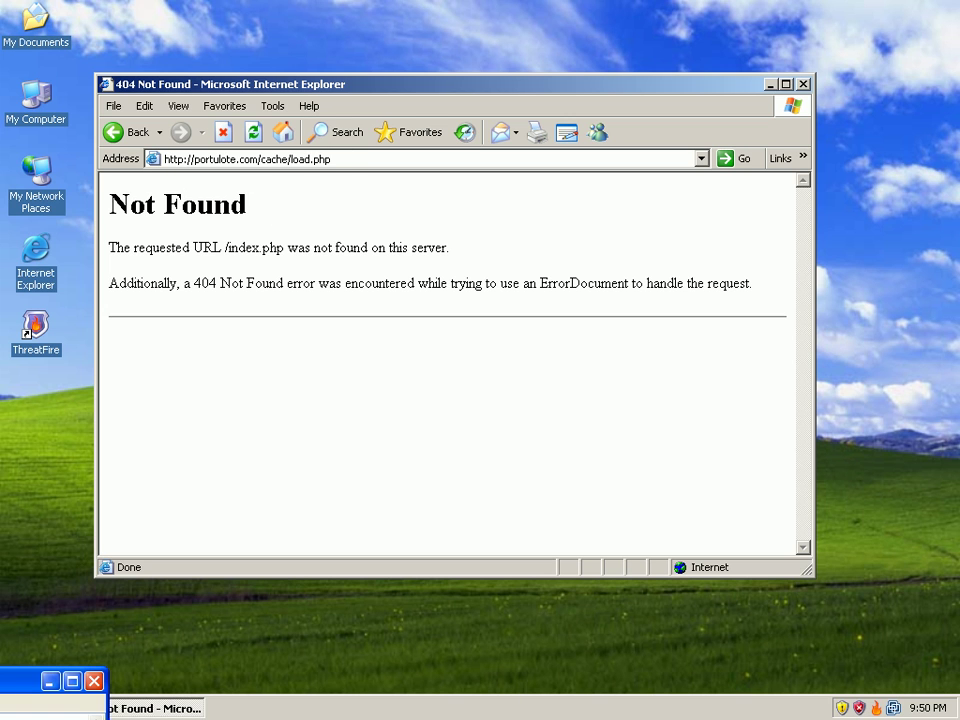
{"action": "left_click", "coordinate": [355, 159]}
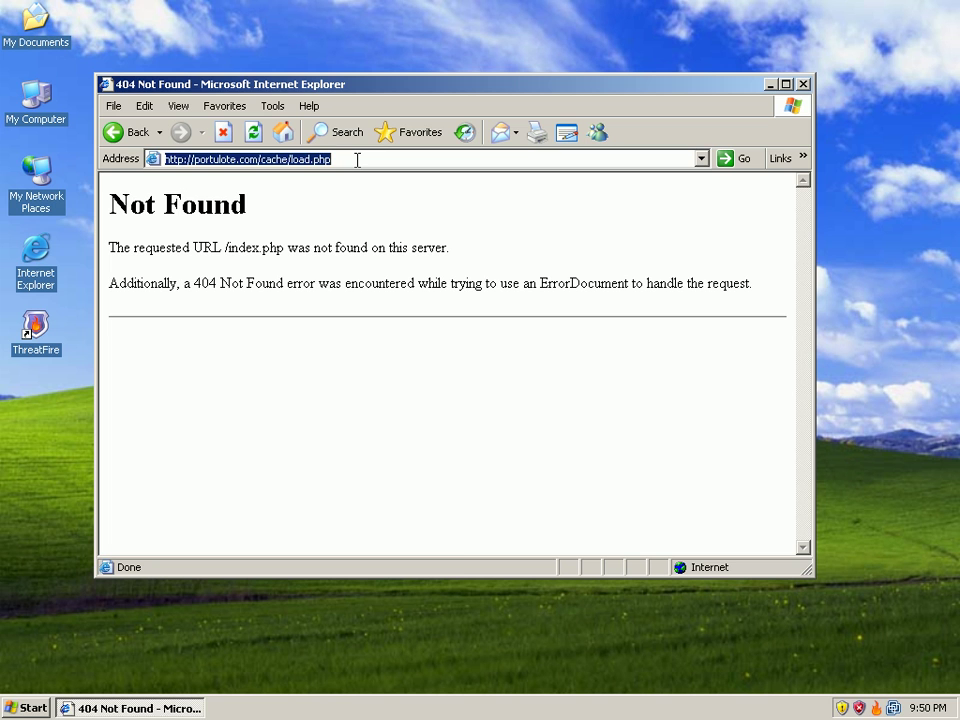
{"action": "type", "text": "http://downloadallsoft-now.com/TubePlayer.ver.6.21379.exe"}
{"action": "key", "text": "Return"}
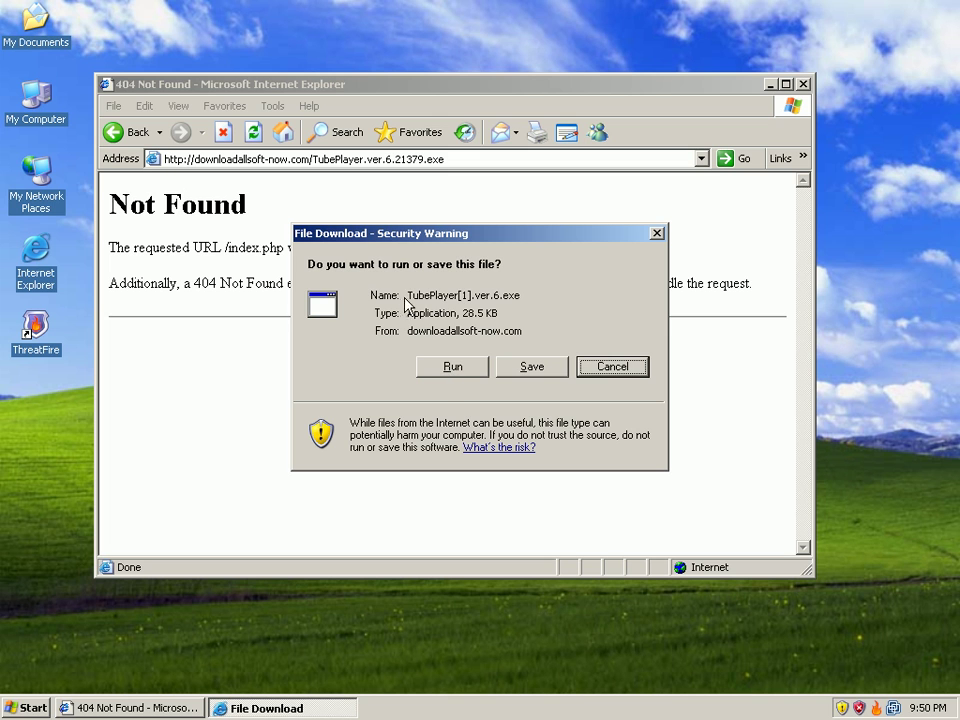
{"action": "left_click", "coordinate": [443, 369]}
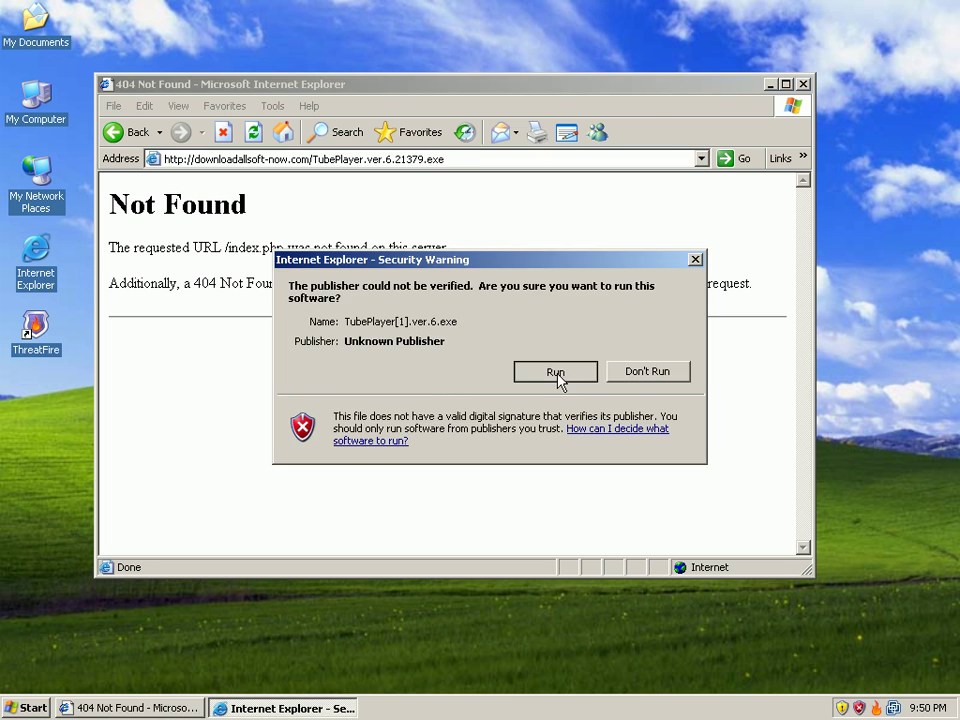
{"action": "left_click", "coordinate": [555, 373]}
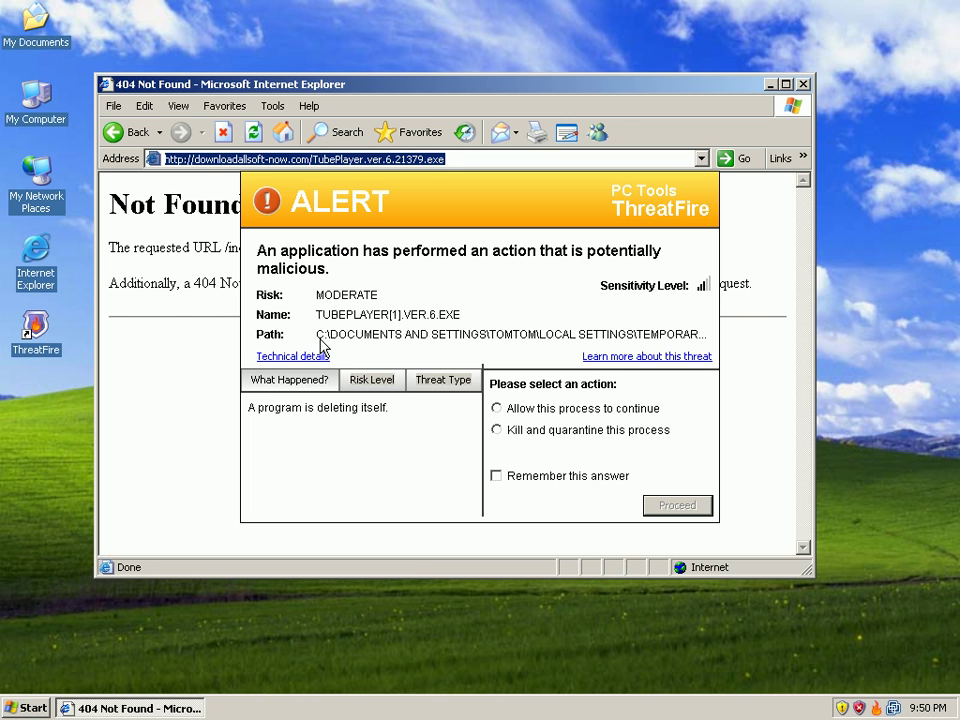
Examine what happened, the risk level and the threat type in the ThreatFire alert about the TubePlayer program.
{"action": "left_click", "coordinate": [297, 386]}
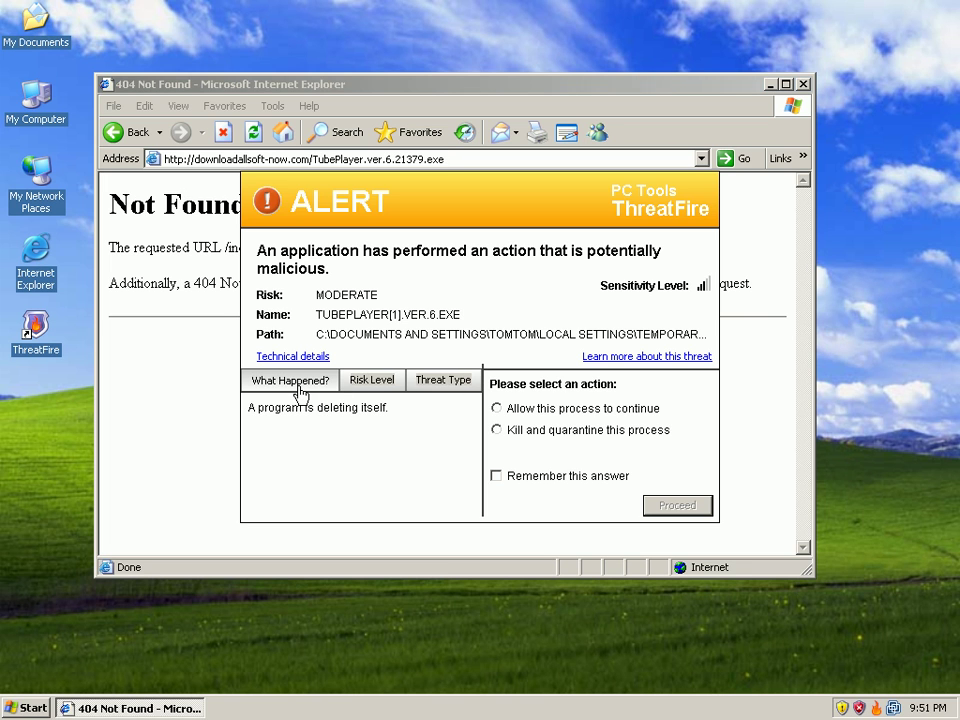
{"action": "left_click", "coordinate": [381, 385]}
{"action": "left_click", "coordinate": [440, 381]}
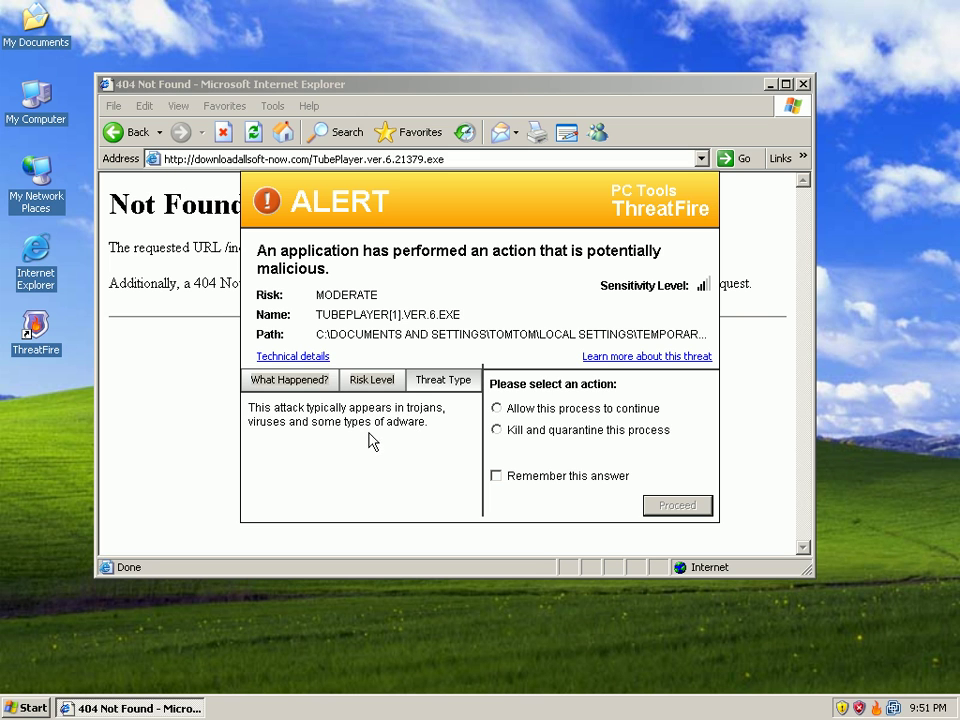
Kill and quarantine the TubePlayer process and have ThreatFire remember this answer.
{"action": "left_click", "coordinate": [498, 436]}
{"action": "left_click", "coordinate": [496, 477]}
{"action": "left_click", "coordinate": [663, 510]}
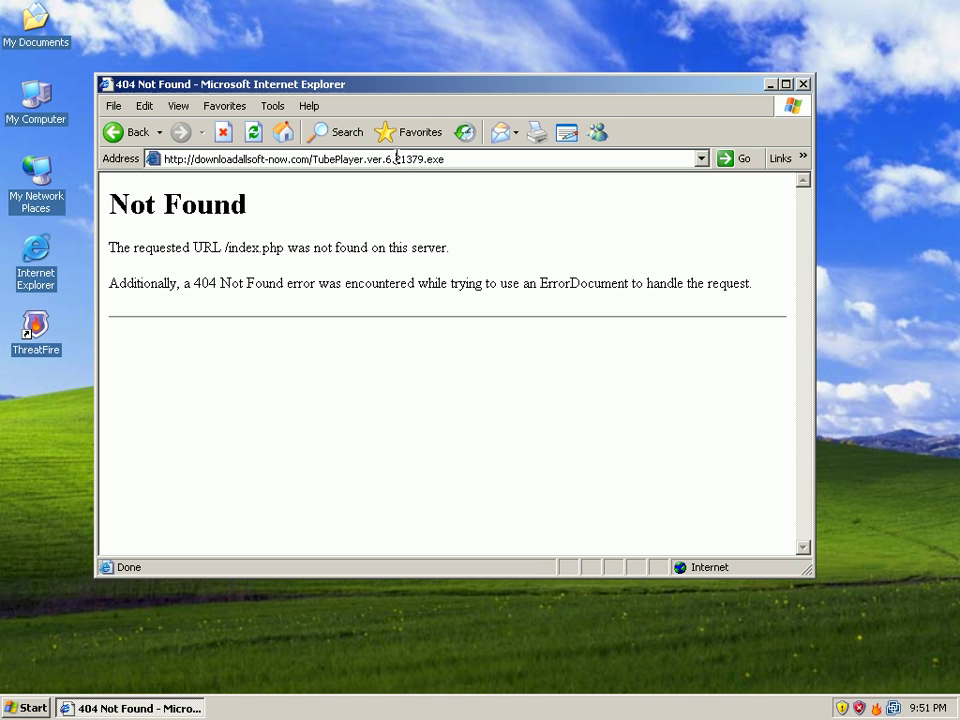
Accept the website's offer to install VirusRemover2008 and run its installer, VirusRemover2008_Installer_Dual_en.exe.
{"action": "left_click", "coordinate": [449, 157]}
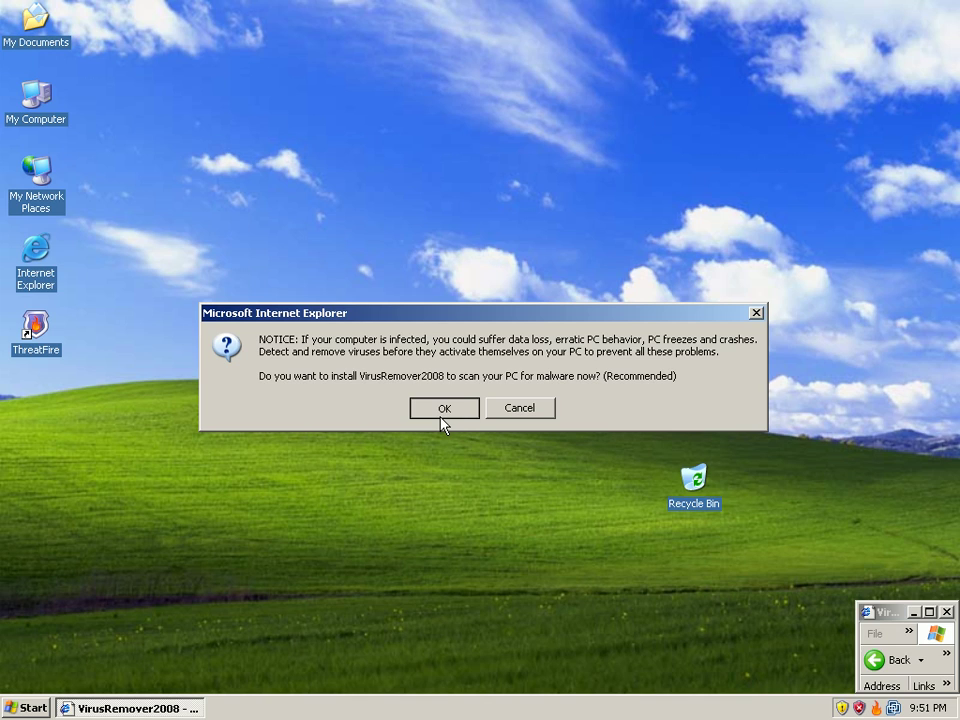
{"action": "left_click", "coordinate": [442, 414]}
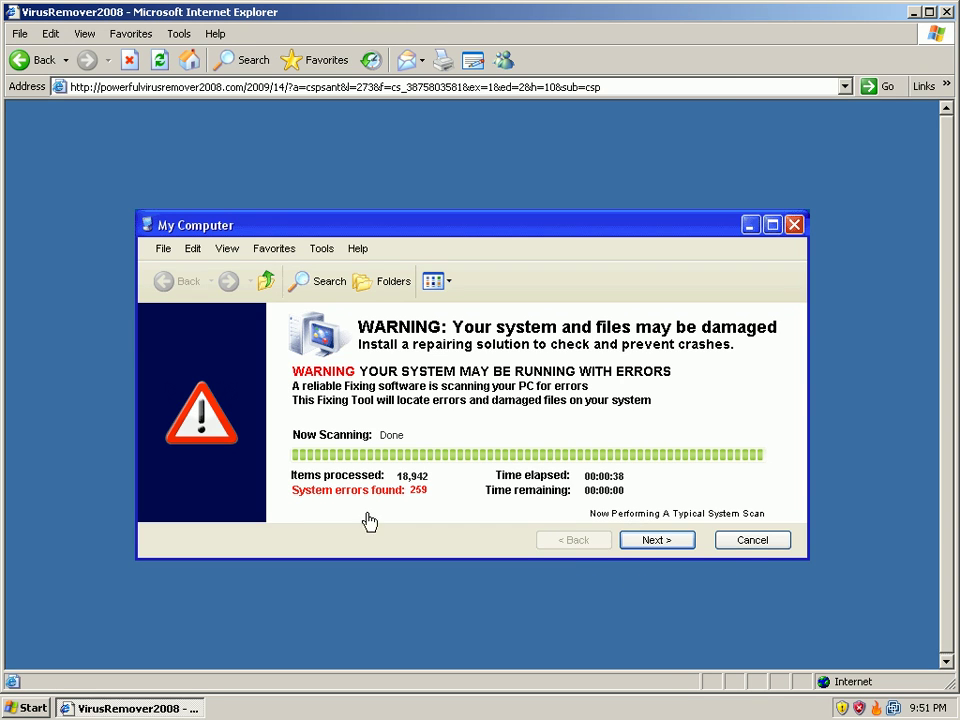
{"action": "left_click", "coordinate": [658, 545]}
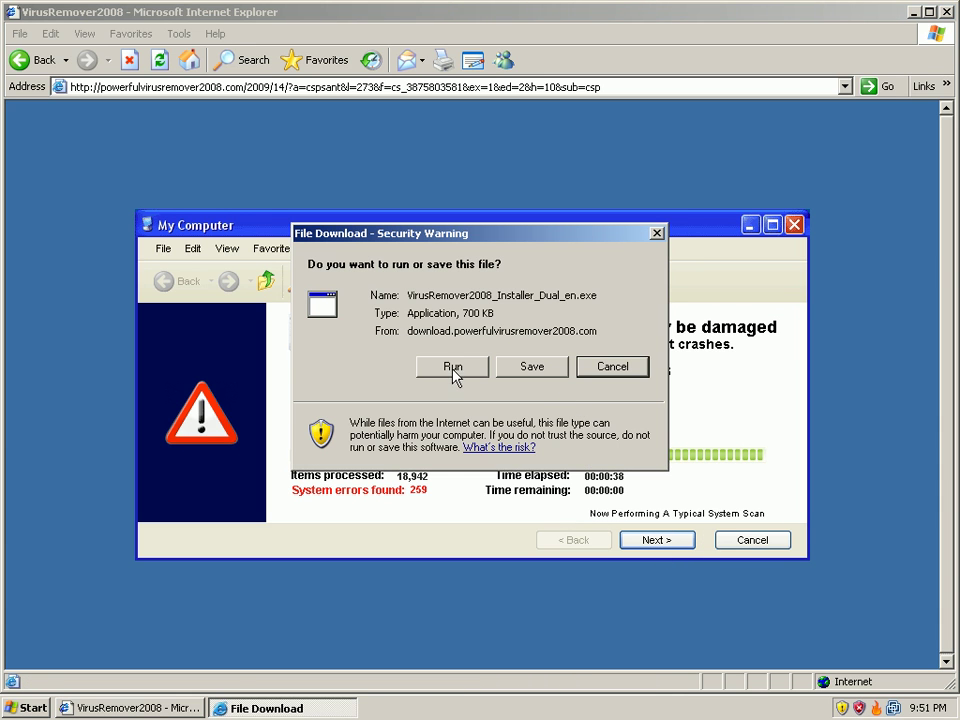
{"action": "left_click", "coordinate": [460, 369]}
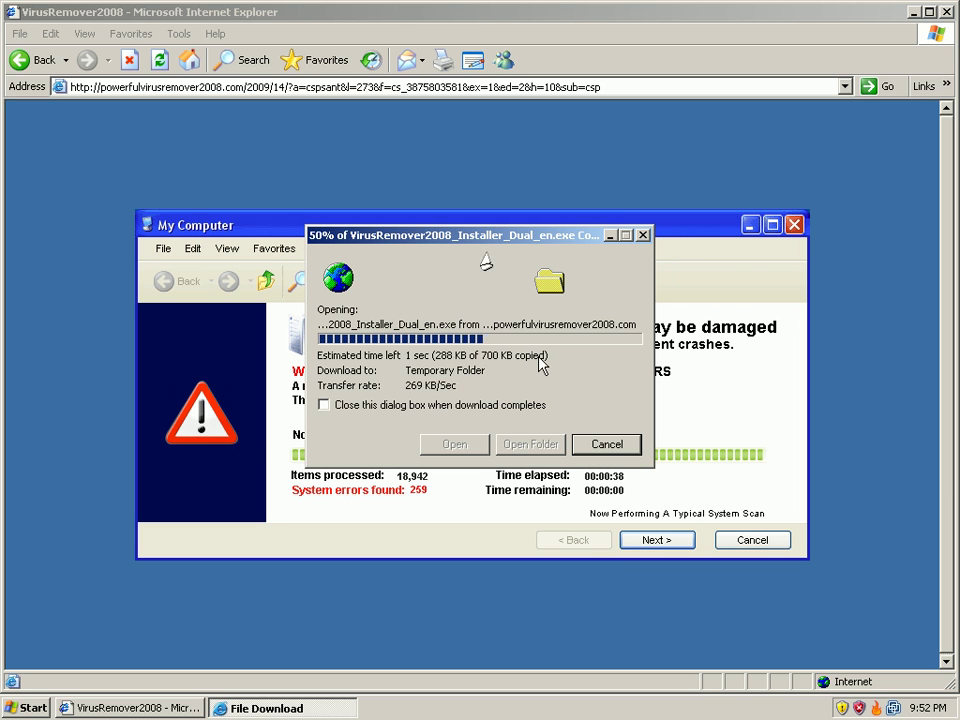
{"action": "left_click", "coordinate": [542, 364]}
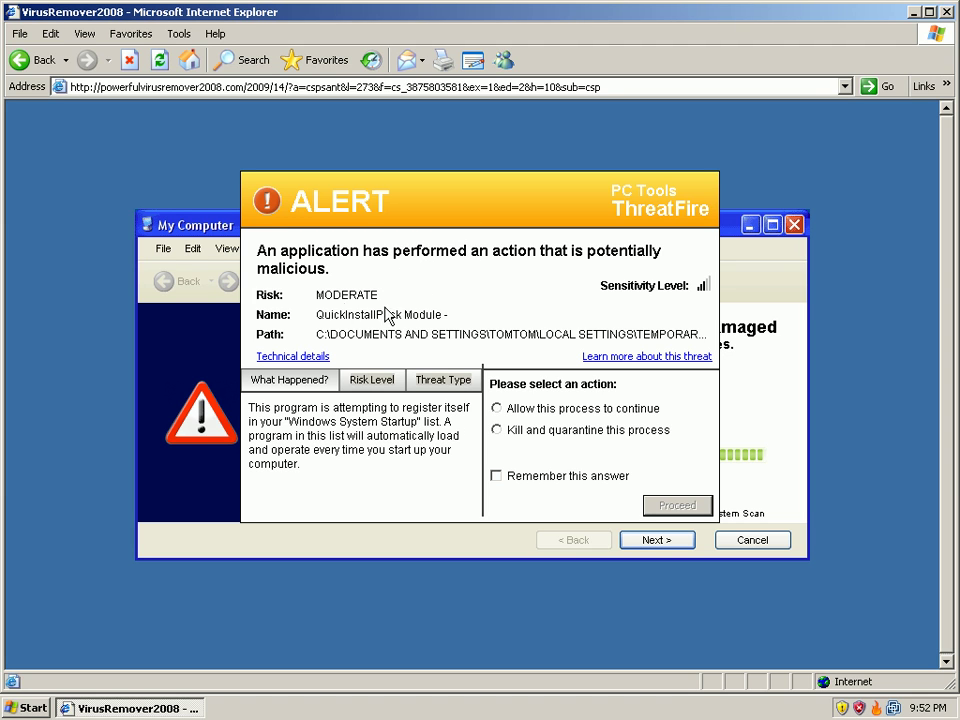
Kill and quarantine the QuickInstallPack Module process and have ThreatFire remember this answer.
{"action": "left_click", "coordinate": [498, 432]}
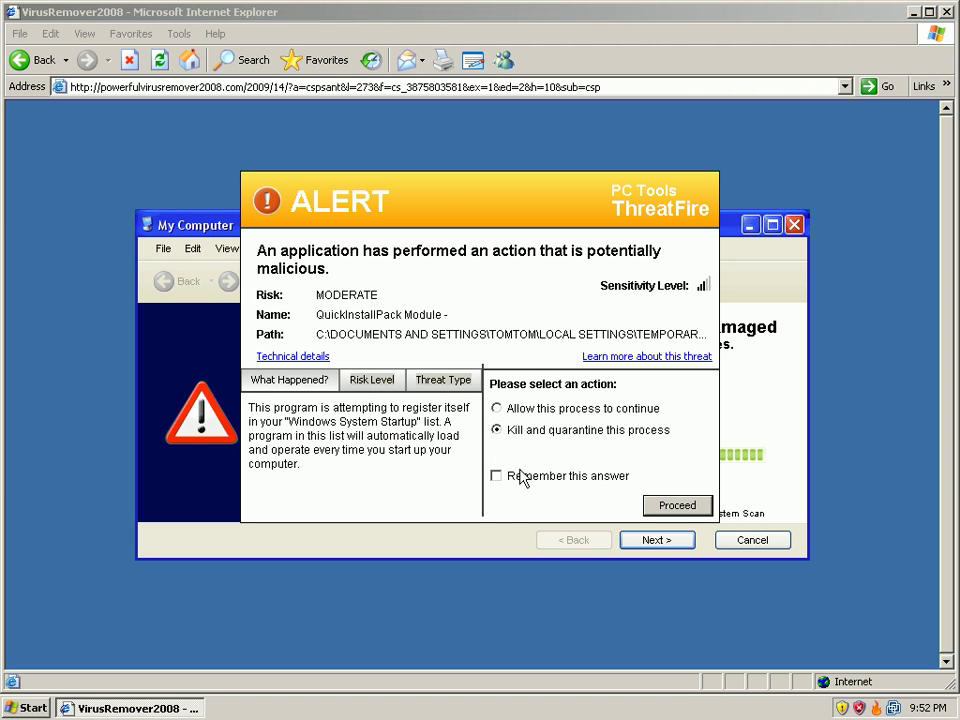
{"action": "left_click", "coordinate": [498, 477]}
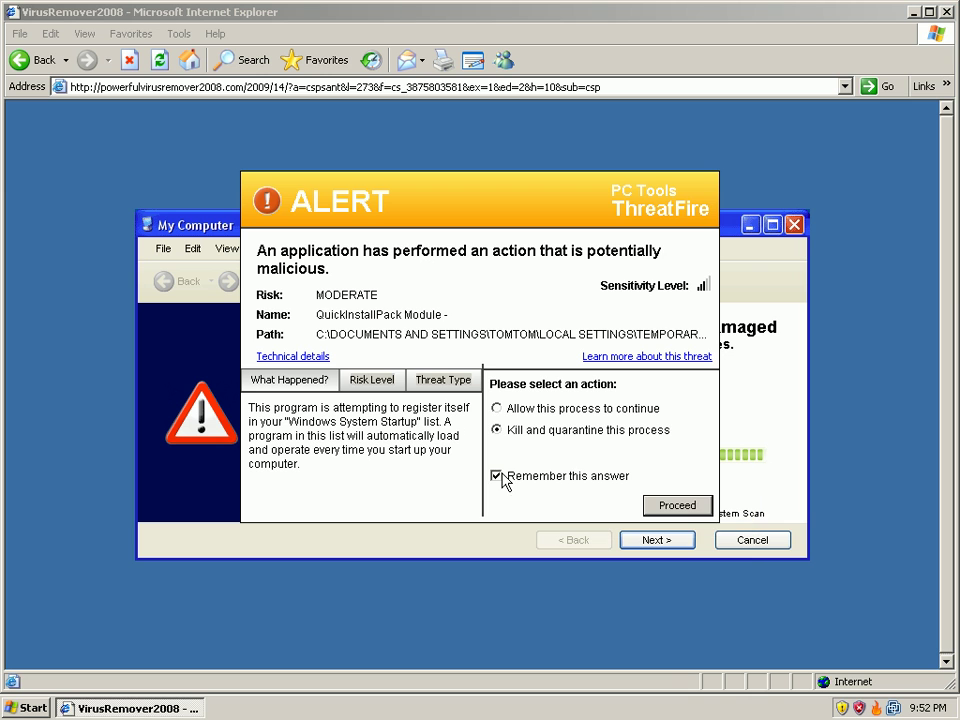
{"action": "left_click", "coordinate": [678, 506]}
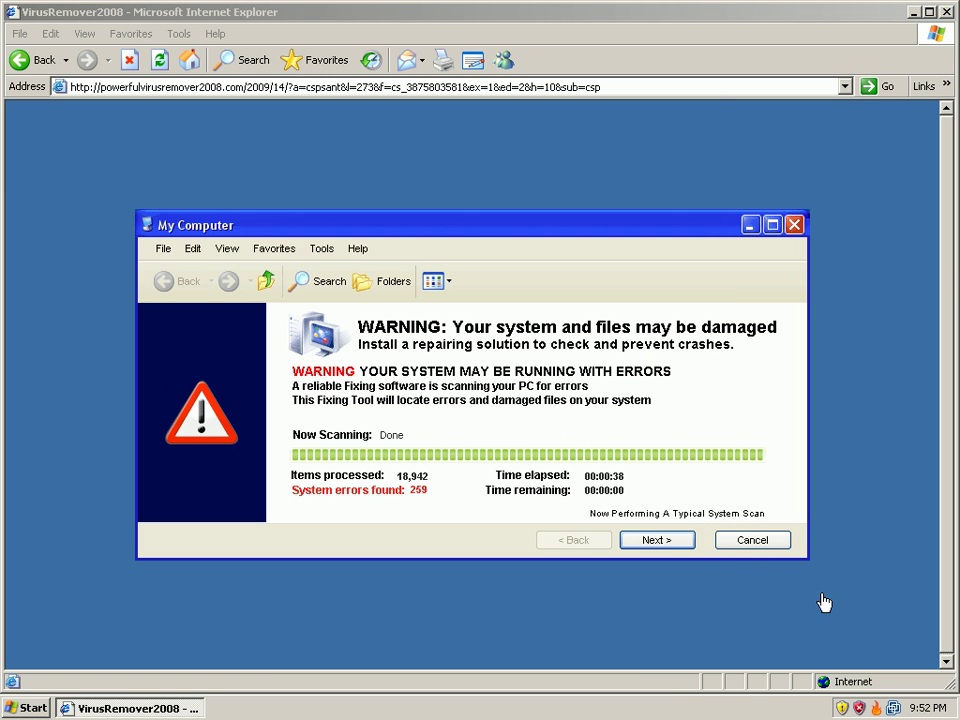
Close the VirusRemover2008 website window and decline its offer to install the scanner.
{"action": "left_click", "coordinate": [945, 12]}
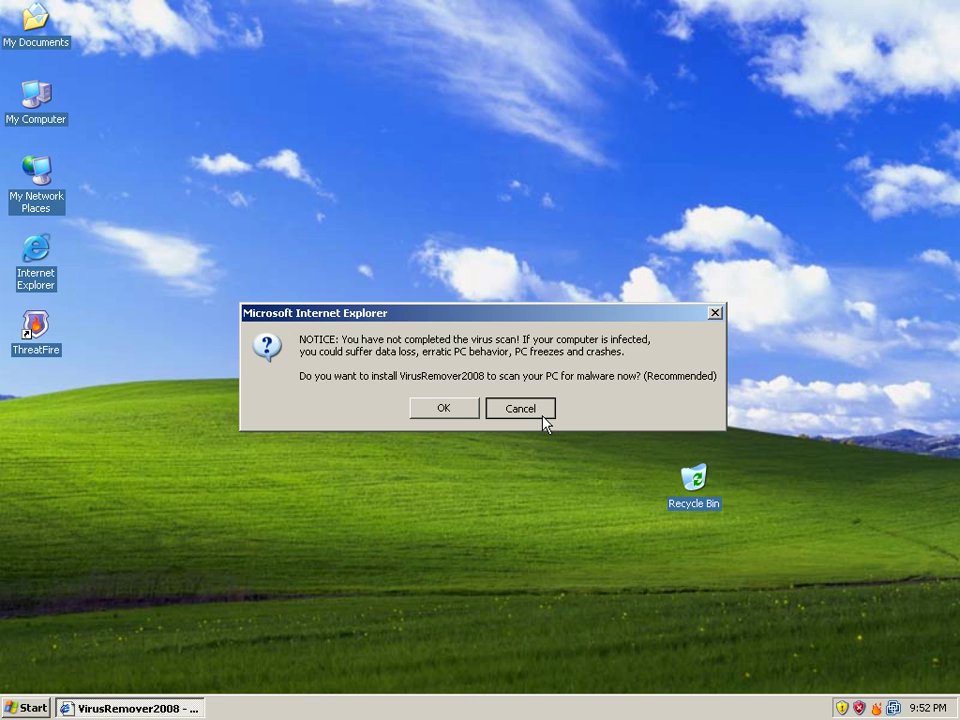
{"action": "left_click", "coordinate": [544, 420]}
{"action": "left_click", "coordinate": [506, 418]}
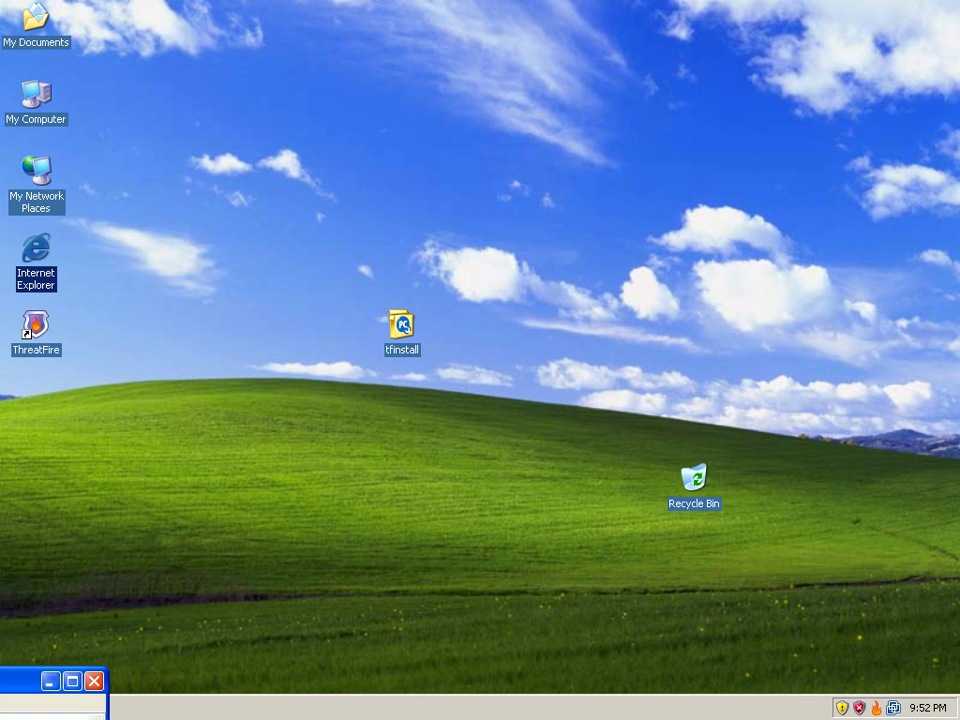
{"action": "double_click", "coordinate": [51, 257]}
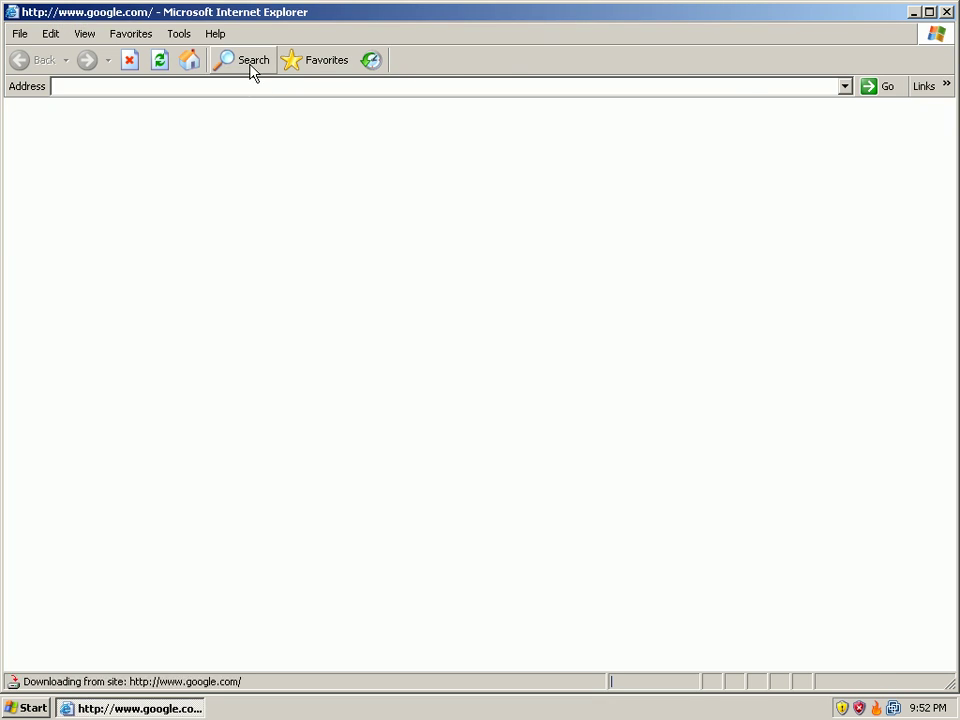
{"action": "left_click", "coordinate": [237, 88]}
{"action": "type", "text": "http://tube.creozone.info/setup.exe"}
{"action": "key", "text": "Return"}
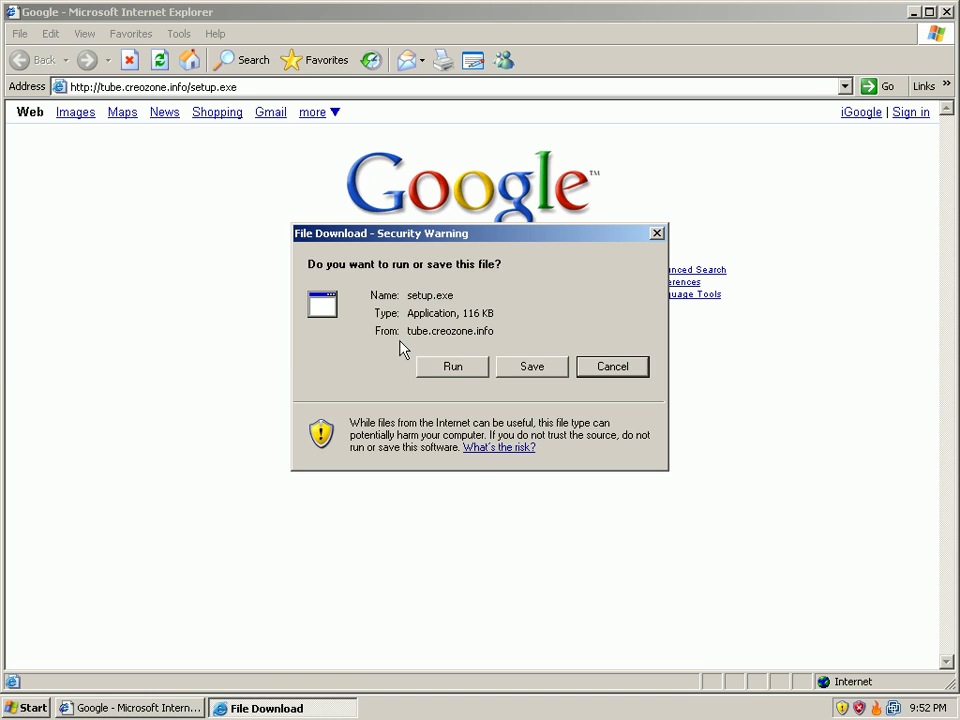
{"action": "left_click", "coordinate": [410, 367]}
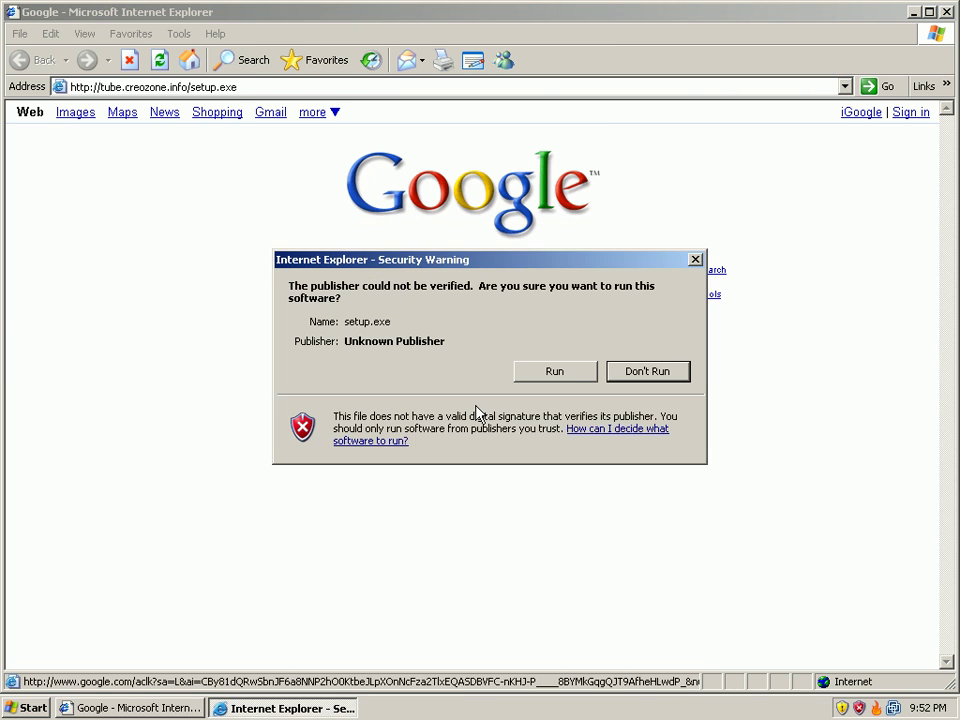
{"action": "left_click", "coordinate": [566, 376]}
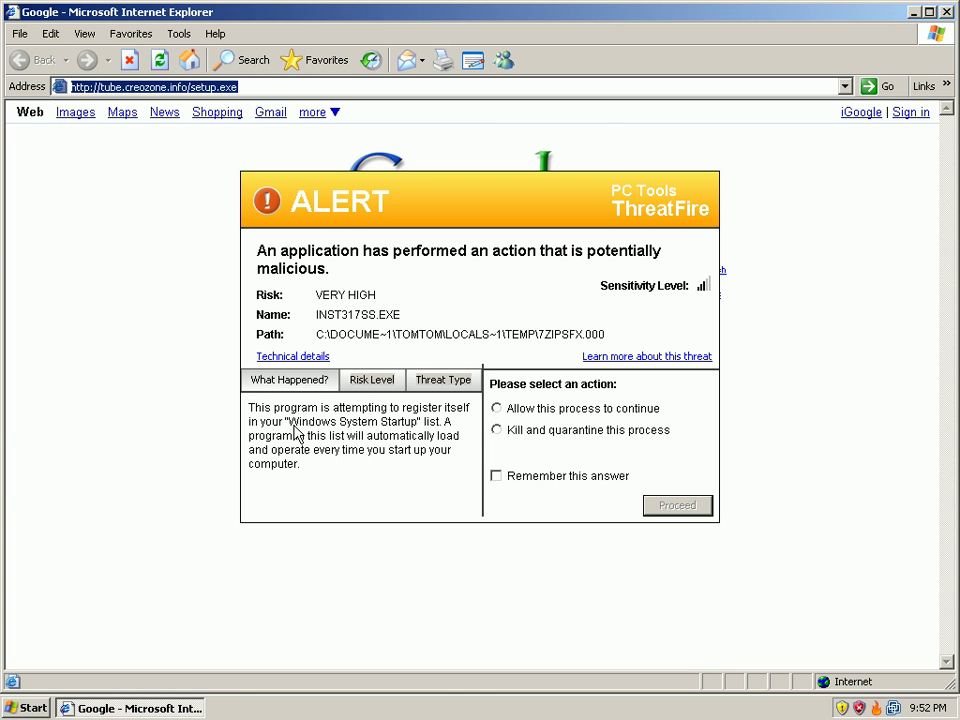
Check the threat type of INST317SS.EXE, then kill and quarantine the process and have ThreatFire remember this answer.
{"action": "left_click", "coordinate": [445, 385]}
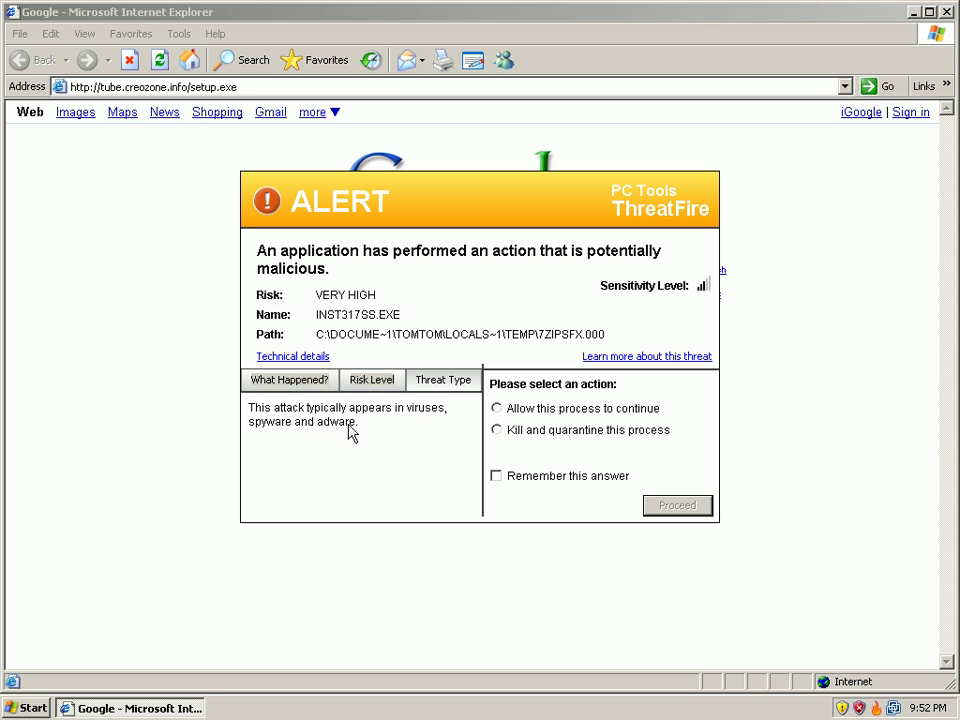
{"action": "left_click", "coordinate": [515, 435]}
{"action": "left_click", "coordinate": [543, 478]}
{"action": "left_click", "coordinate": [680, 512]}
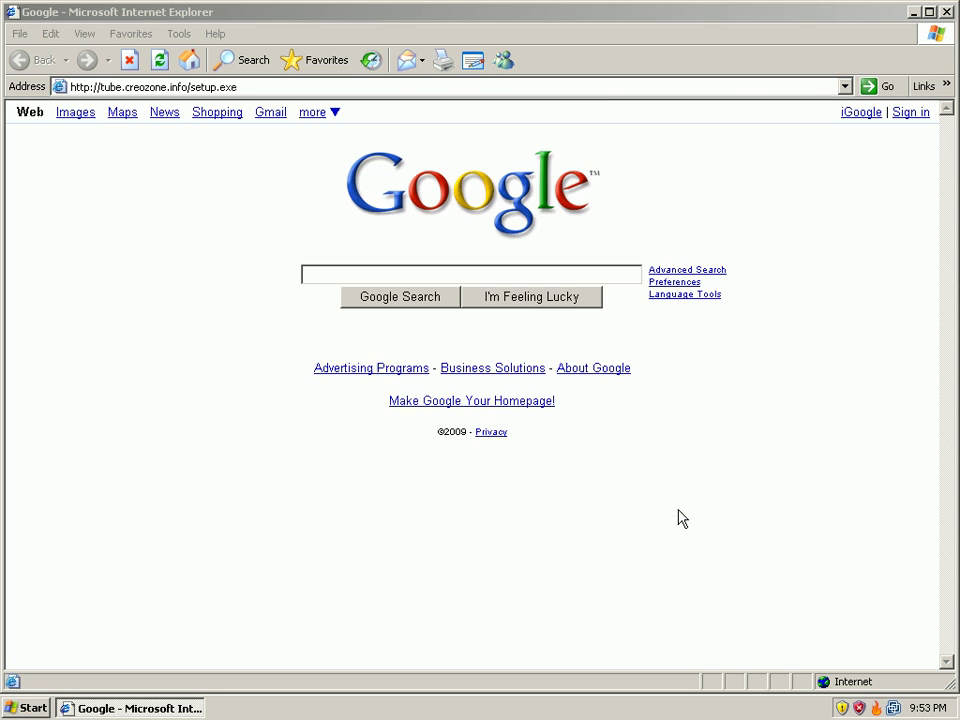
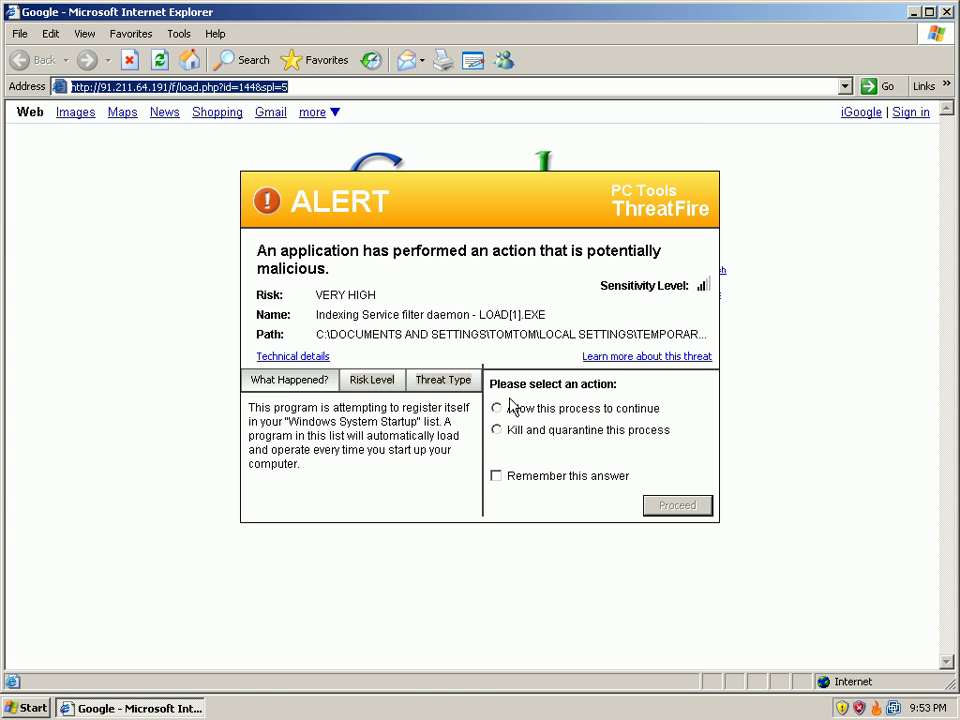
Kill and quarantine the Indexing Service filter daemon process, LOAD[1].EXE, and have ThreatFire remember this answer.
{"action": "left_click", "coordinate": [509, 433]}
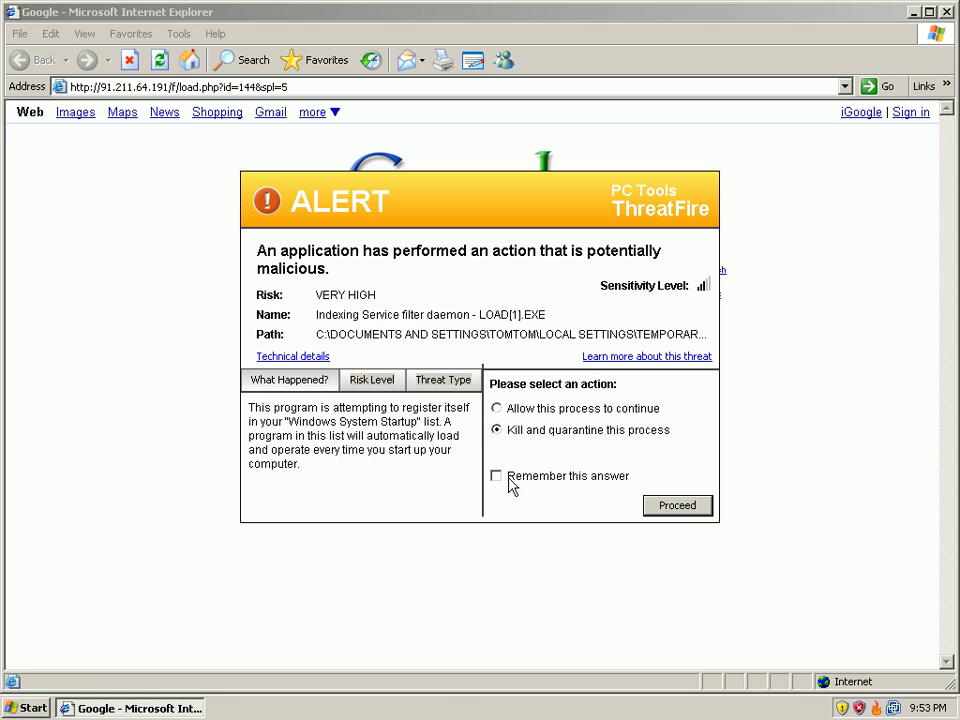
{"action": "left_click", "coordinate": [507, 480]}
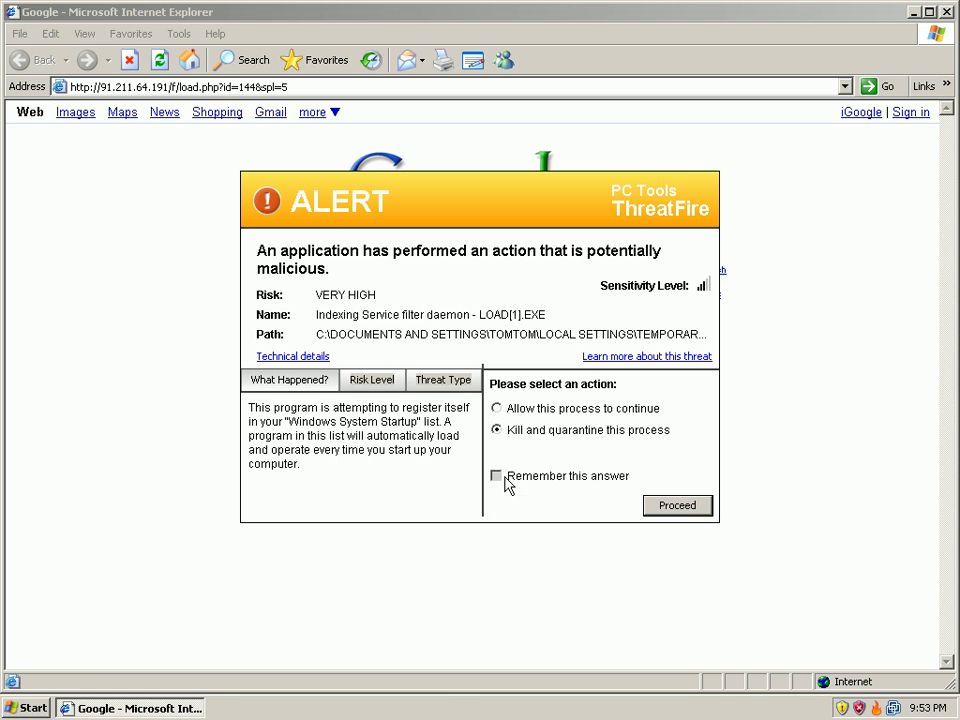
{"action": "left_click", "coordinate": [676, 506]}
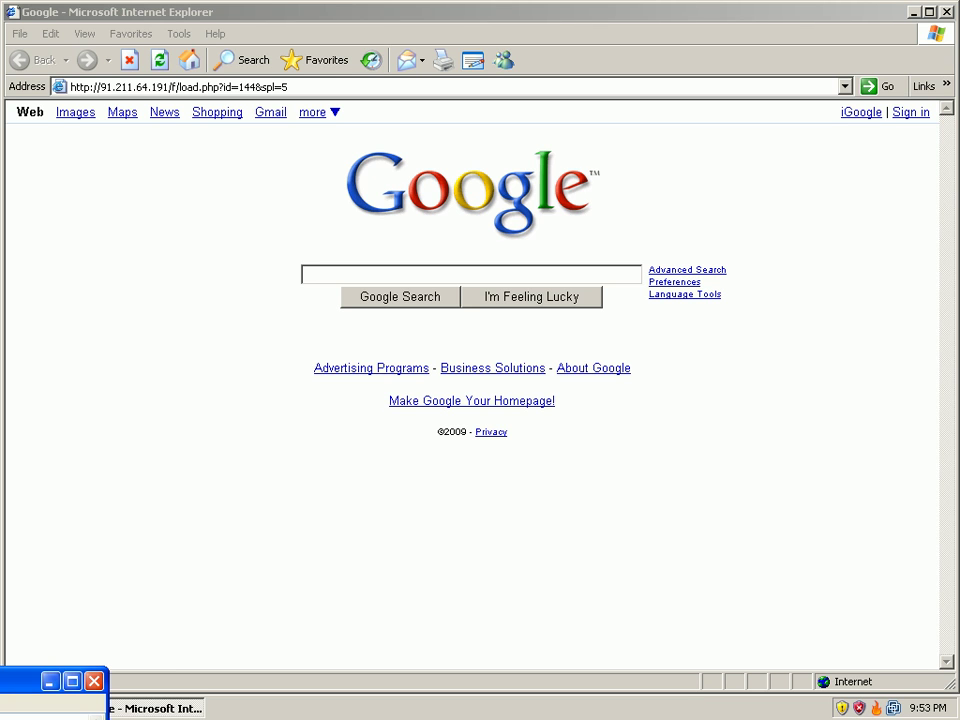
{"action": "left_click", "coordinate": [349, 86]}
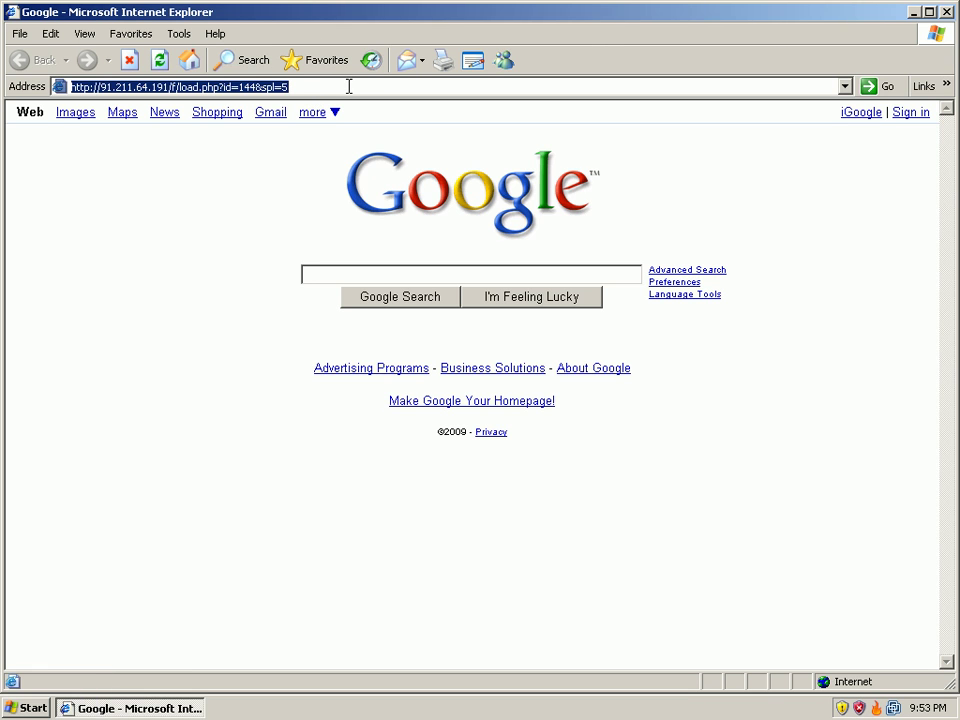
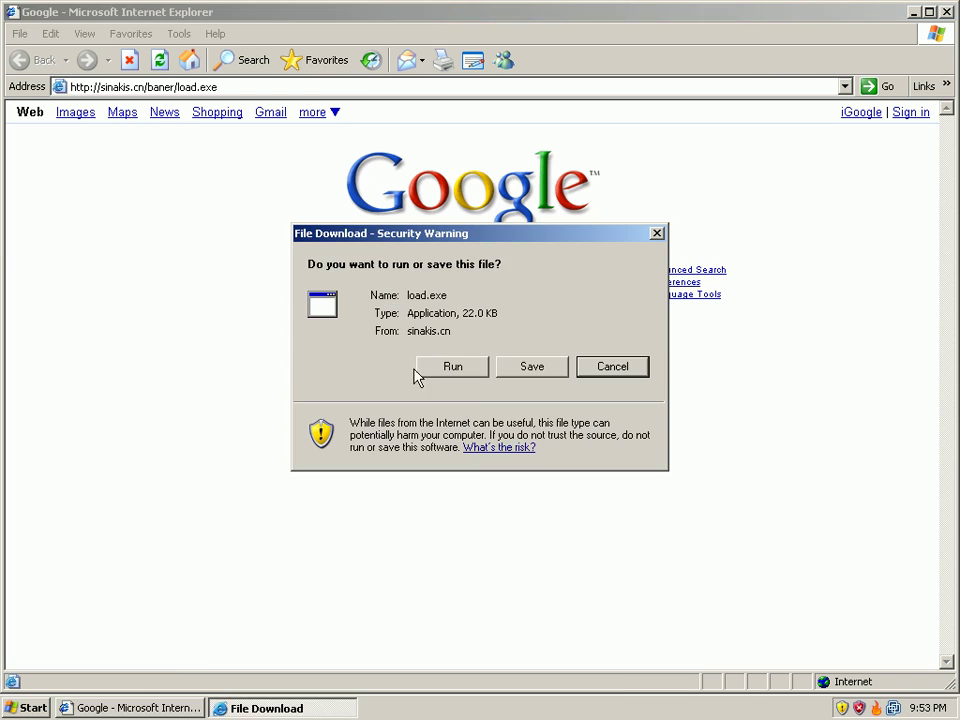
{"action": "left_click", "coordinate": [470, 372]}
{"action": "left_click", "coordinate": [555, 373]}
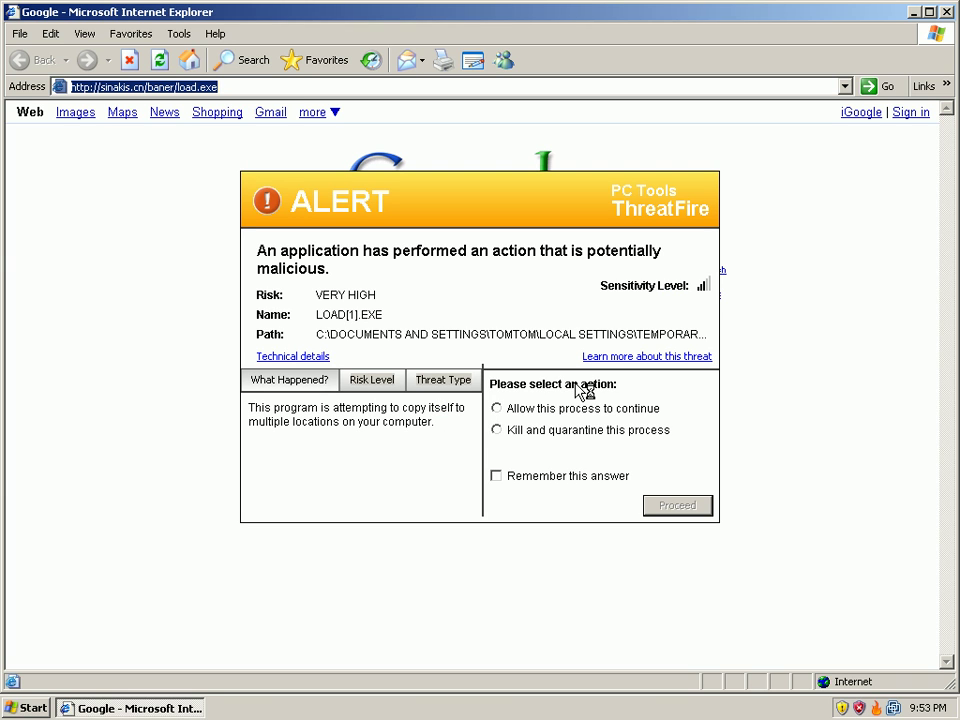
Kill and quarantine the LOAD[1].EXE process downloaded from sinakis.cn and have ThreatFire remember this answer.
{"action": "left_click", "coordinate": [497, 429]}
{"action": "left_click", "coordinate": [536, 478]}
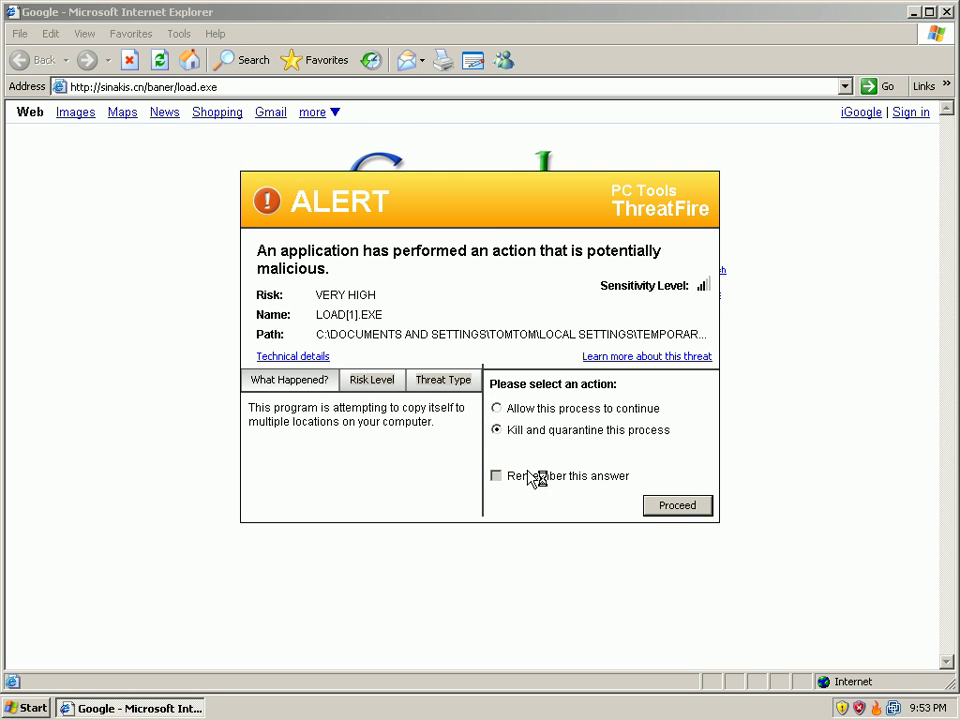
{"action": "left_click", "coordinate": [662, 506]}
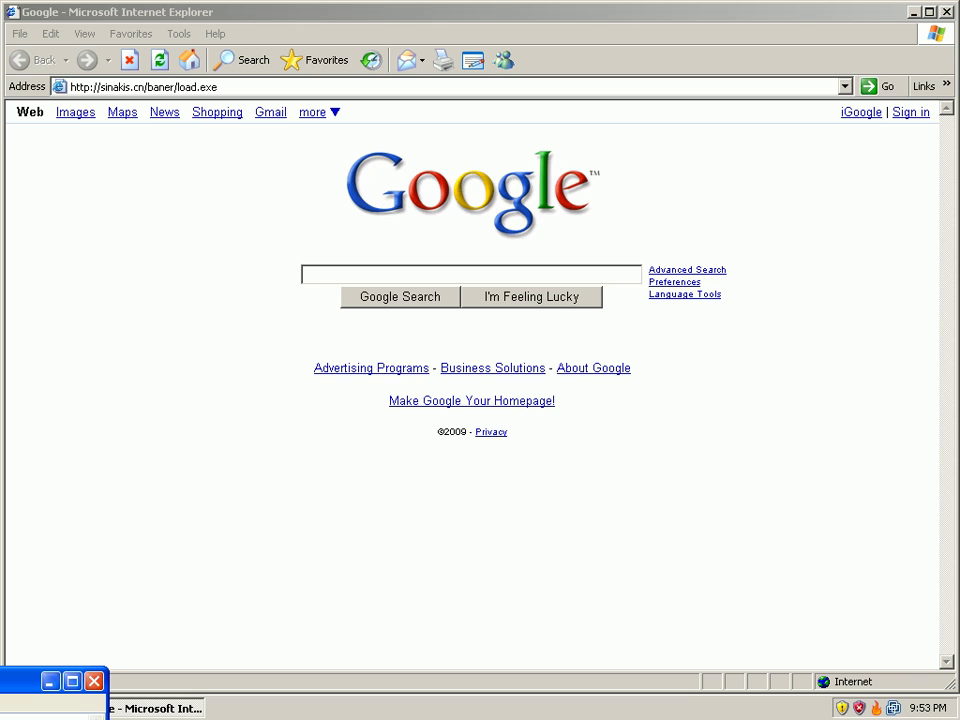
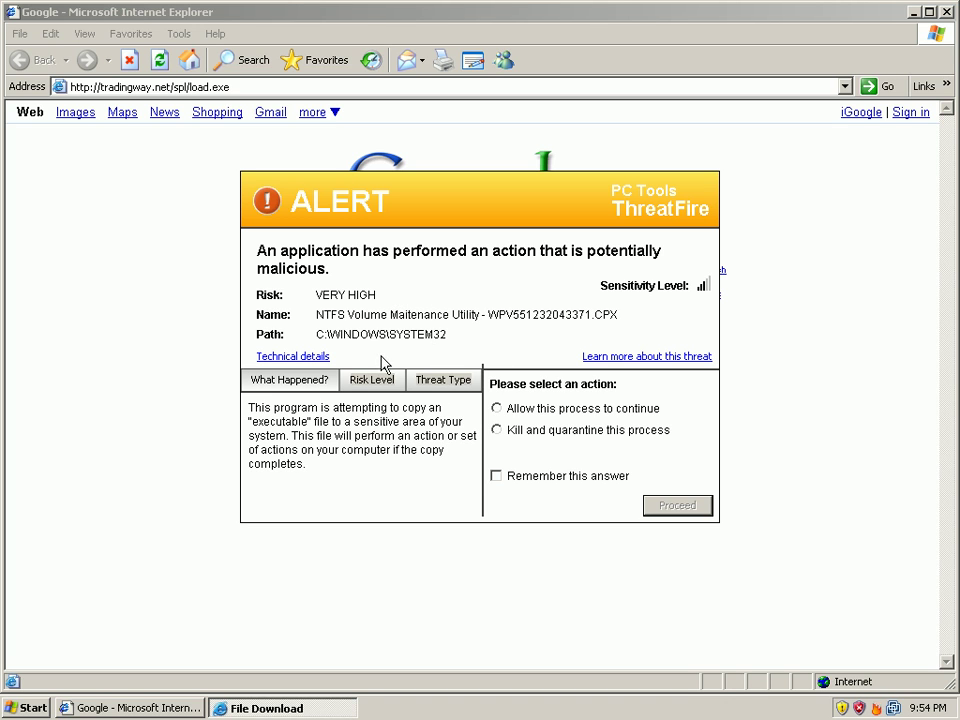
Kill and quarantine the NTFS Volume Maitenance Utility process, WPV551232043371.CPX, and have ThreatFire remember this answer.
{"action": "left_click", "coordinate": [496, 429]}
{"action": "left_click", "coordinate": [497, 476]}
{"action": "left_click", "coordinate": [676, 506]}
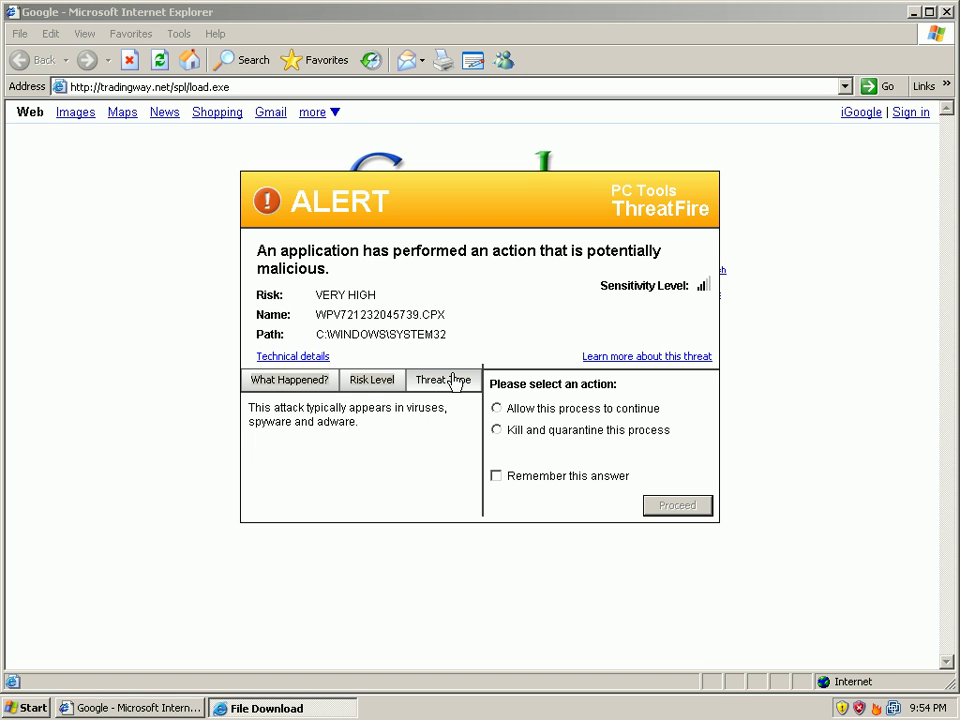
Kill and quarantine the WPV721232045739.CPX process with the answer remembered, and cancel the pending load.exe download from tradingway.net.
{"action": "left_click", "coordinate": [512, 432]}
{"action": "left_click", "coordinate": [508, 478]}
{"action": "left_click", "coordinate": [664, 506]}
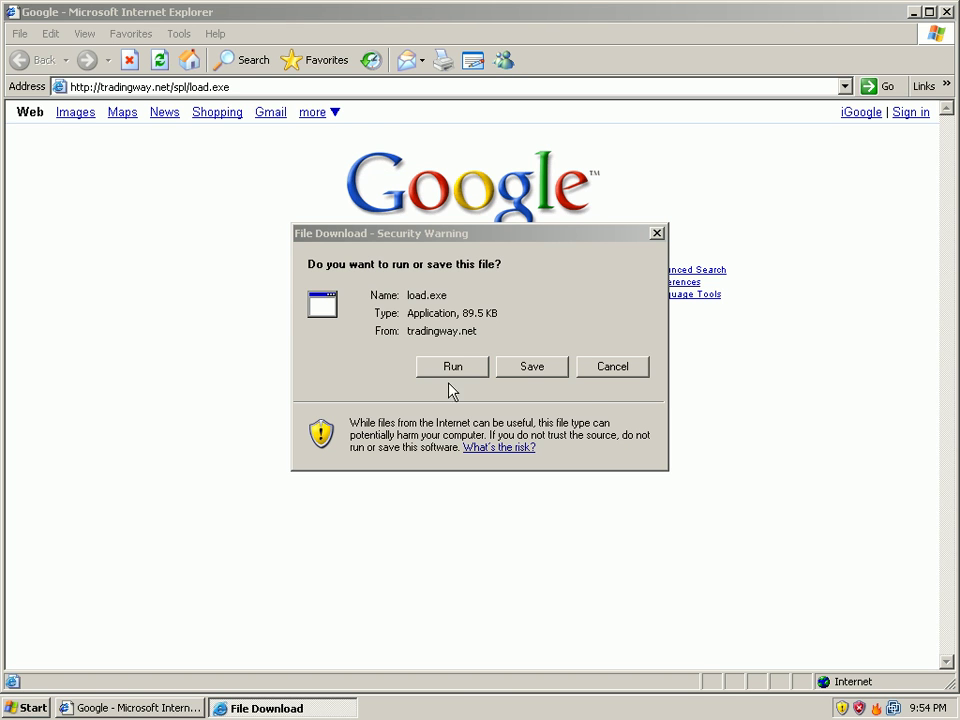
{"action": "left_click", "coordinate": [634, 369]}
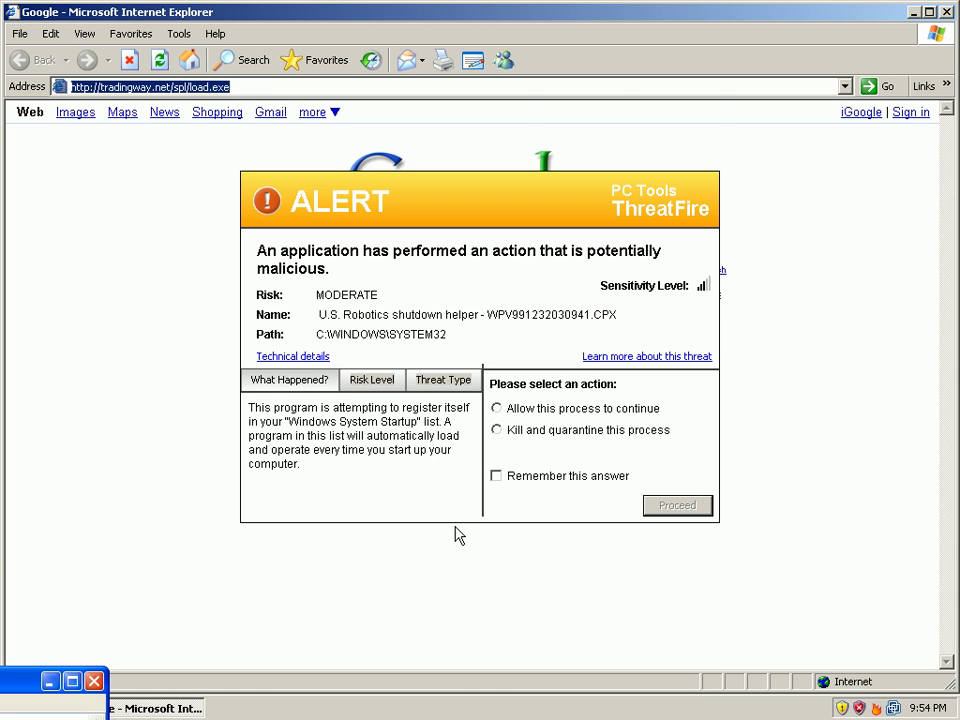
Kill and quarantine the U.S. Robotics shutdown helper process, WPV991232030941.CPX, and the WPV091232021819.CPX process, having ThreatFire remember both answers.
{"action": "left_click", "coordinate": [496, 431]}
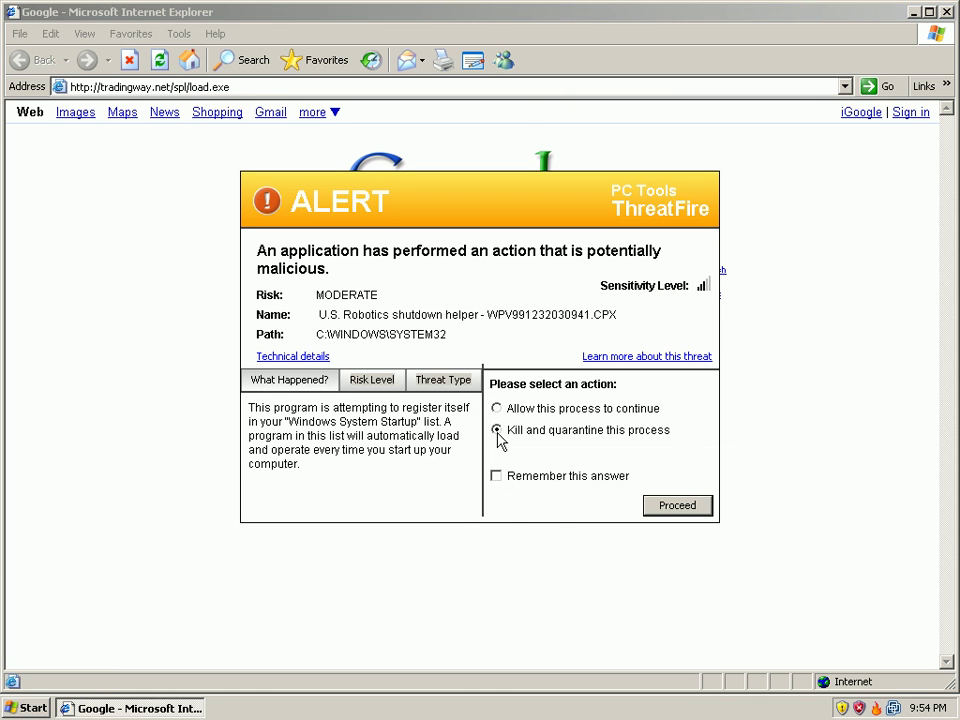
{"action": "left_click", "coordinate": [514, 479]}
{"action": "left_click", "coordinate": [668, 507]}
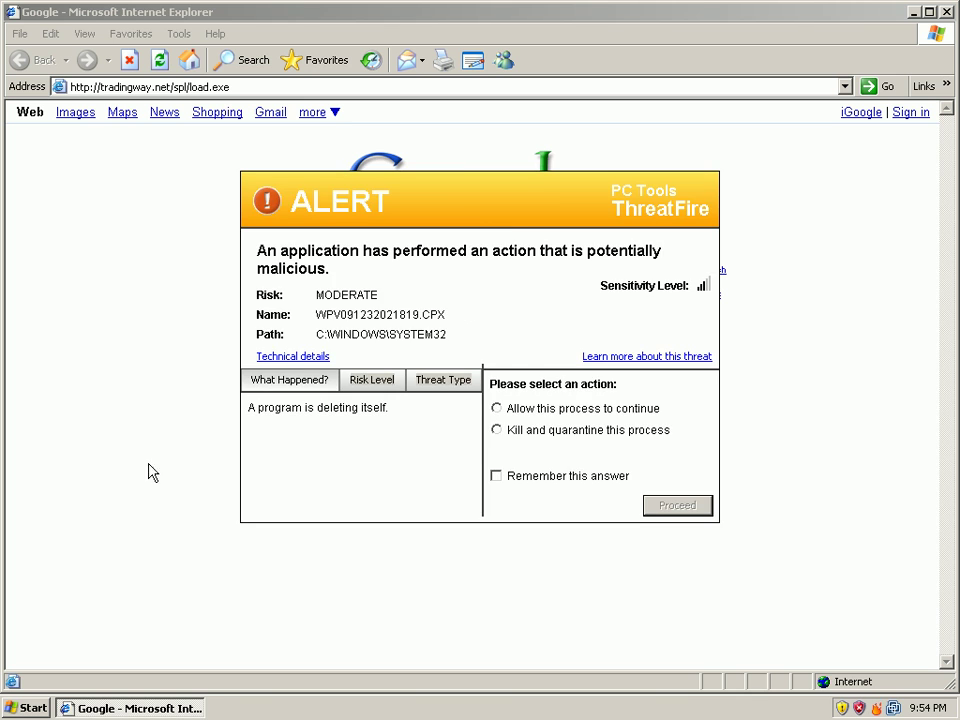
{"action": "left_click", "coordinate": [498, 431]}
{"action": "left_click", "coordinate": [500, 477]}
{"action": "left_click", "coordinate": [660, 508]}
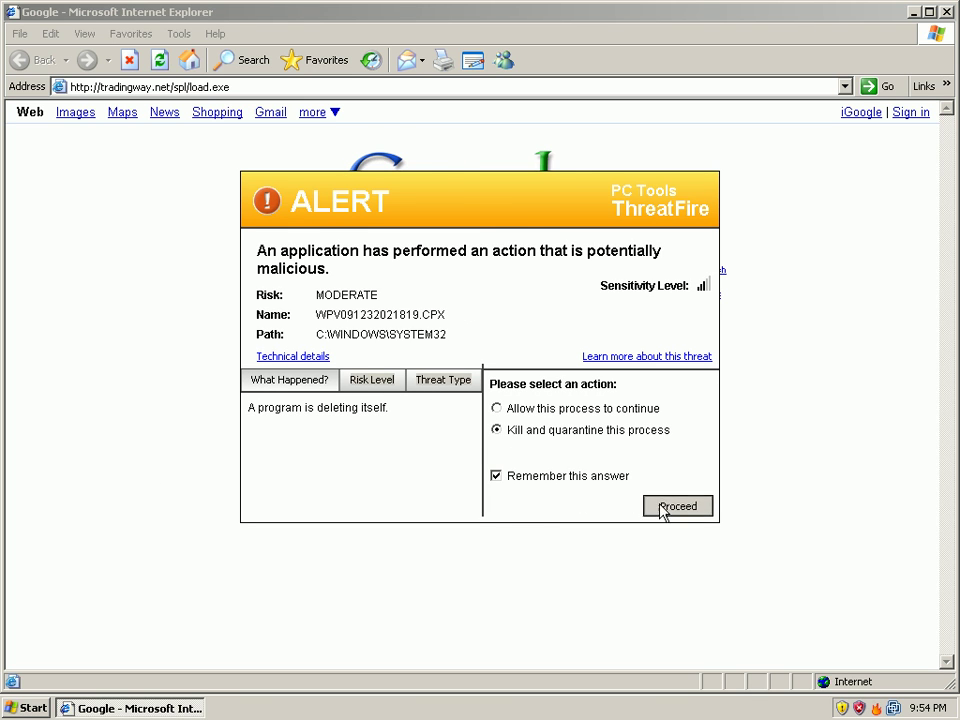
Kill and quarantine the WPV711232022001.CPX and WPV801232028587.CPX processes, having ThreatFire remember both answers.
{"action": "left_click", "coordinate": [541, 436]}
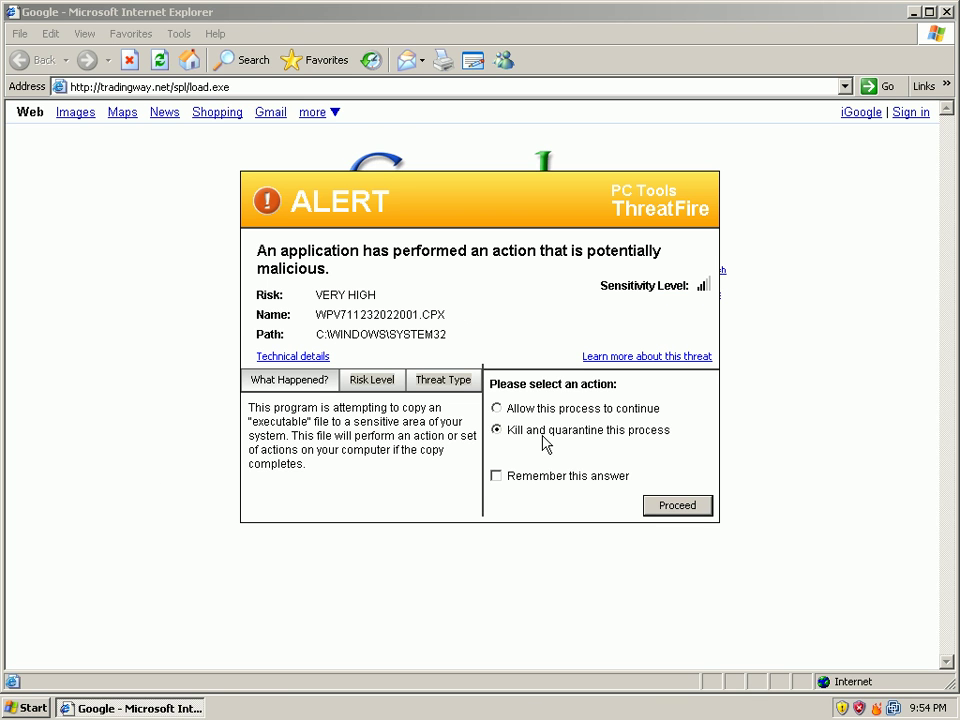
{"action": "left_click", "coordinate": [532, 480]}
{"action": "left_click", "coordinate": [698, 506]}
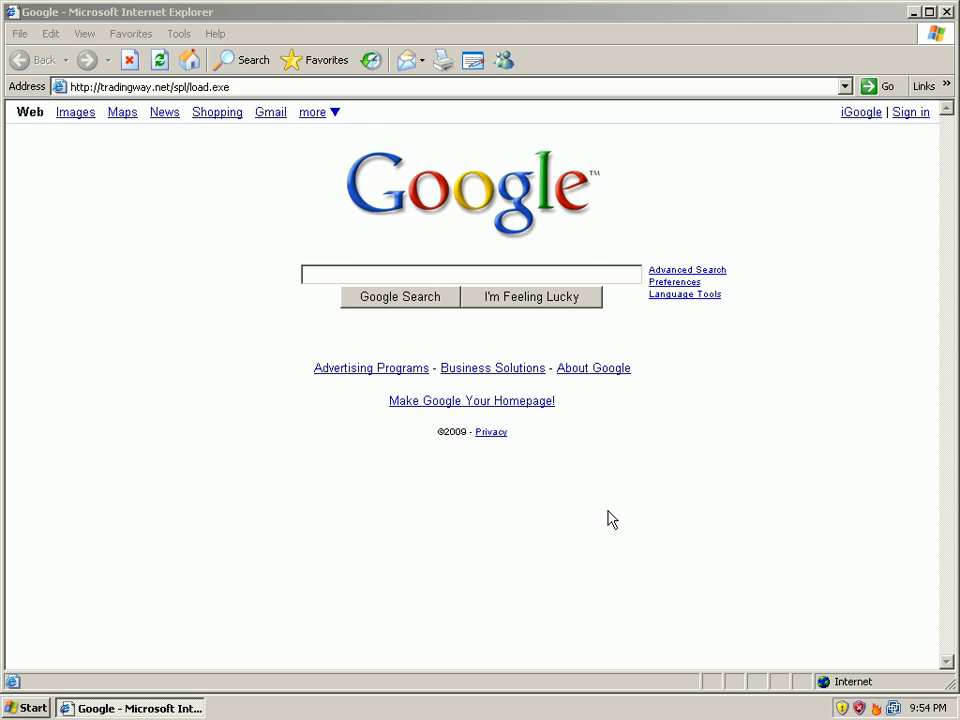
{"action": "left_click", "coordinate": [543, 434]}
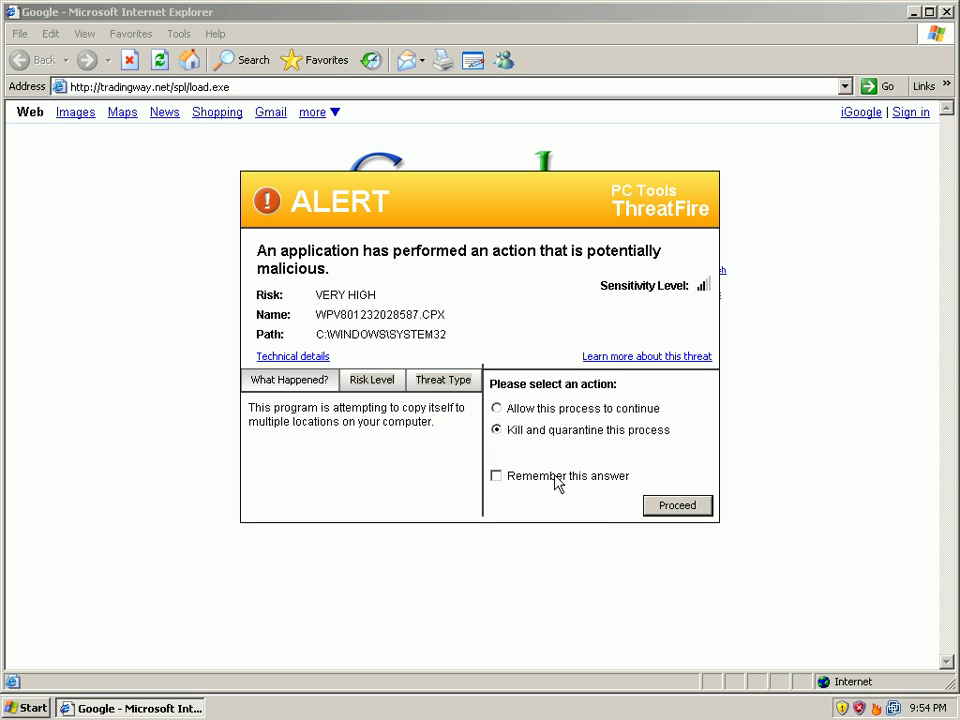
{"action": "left_click", "coordinate": [541, 482]}
{"action": "left_click", "coordinate": [665, 506]}
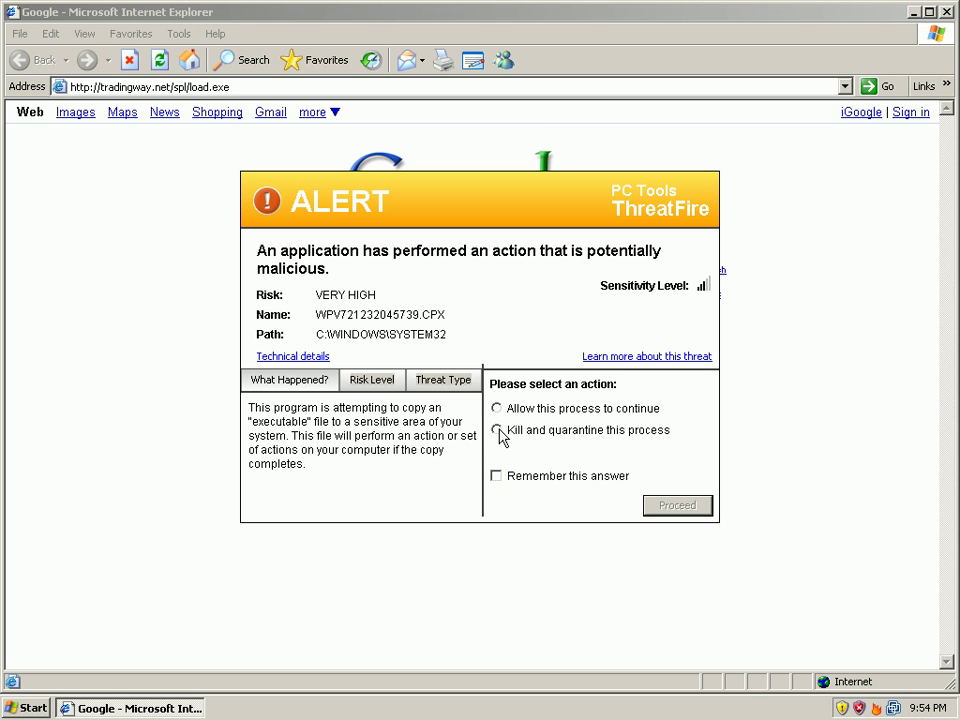
Kill and quarantine the recurring WPV721232045739.CPX process with the answer remembered, and postpone the required restart.
{"action": "left_click", "coordinate": [498, 431]}
{"action": "left_click", "coordinate": [496, 476]}
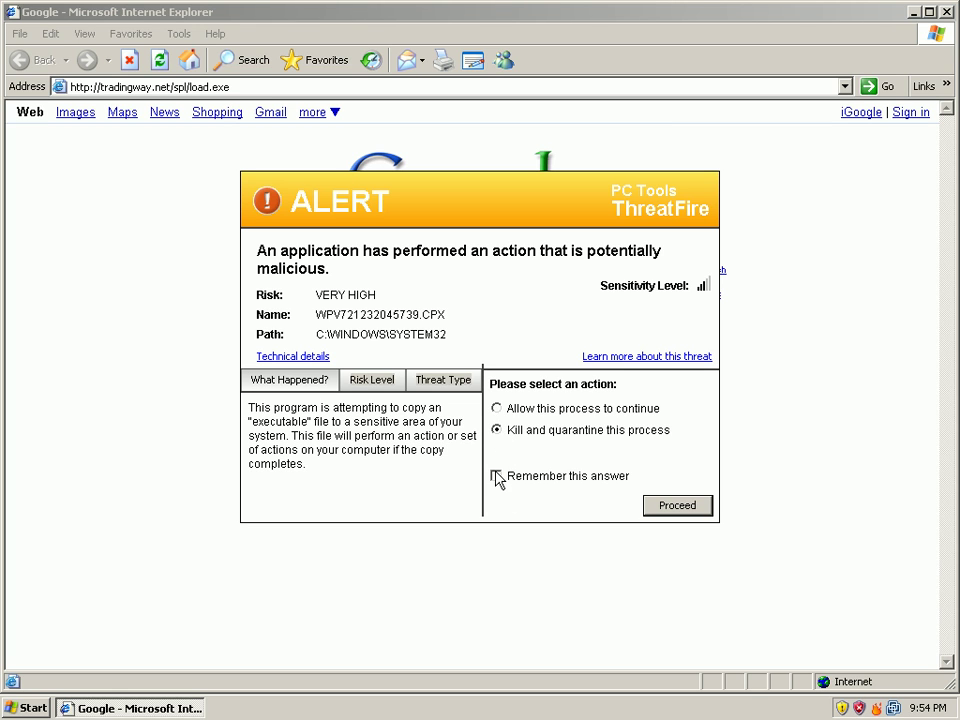
{"action": "left_click", "coordinate": [676, 507]}
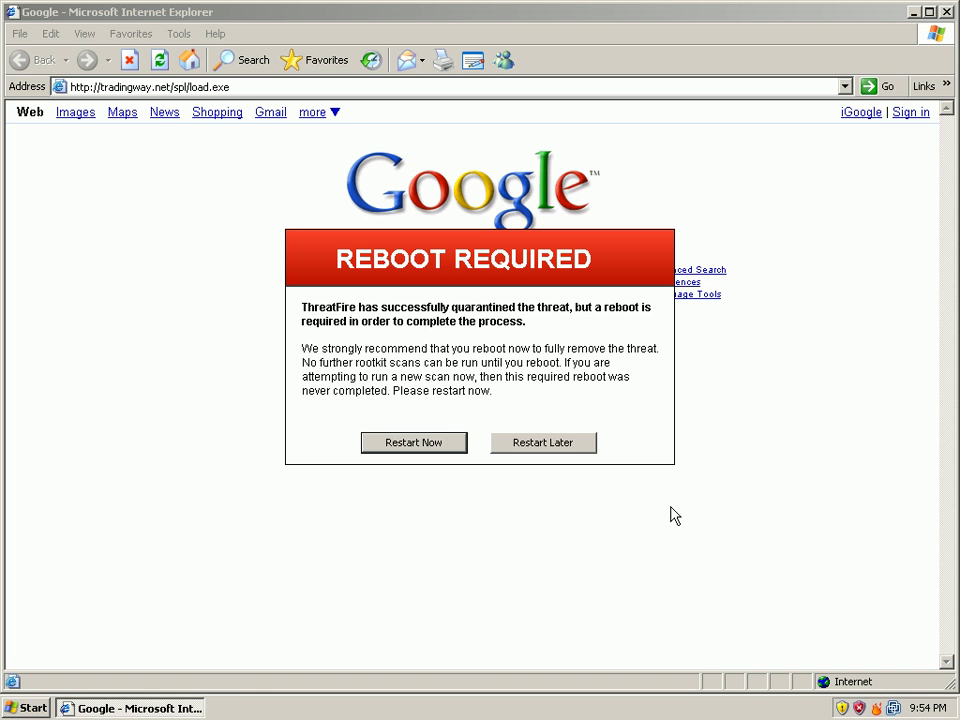
{"action": "left_click", "coordinate": [566, 450]}
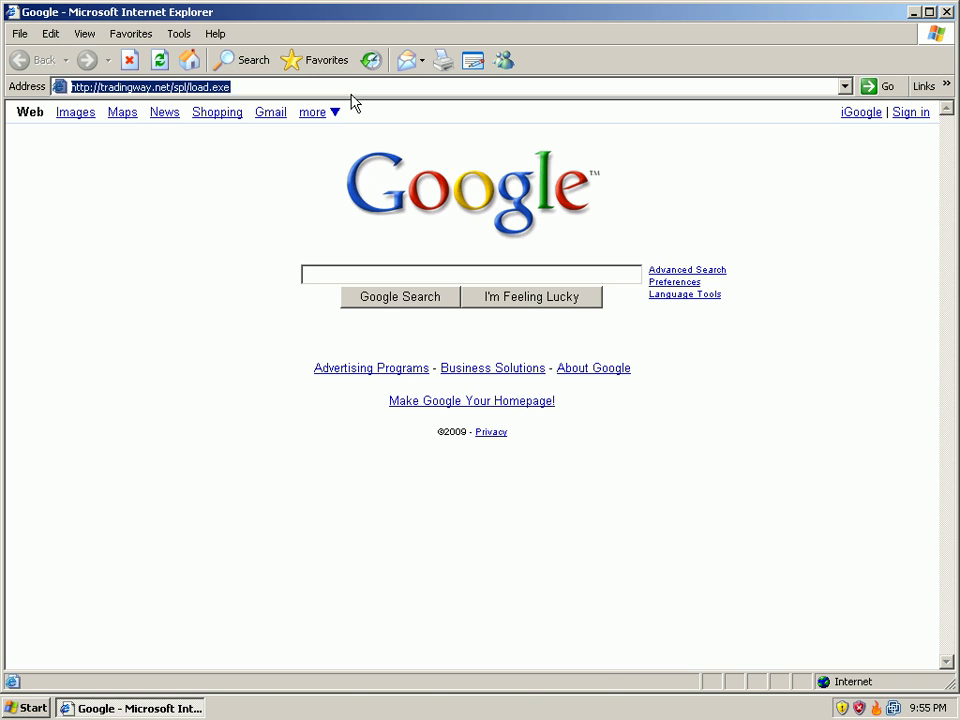
{"action": "type", "text": "http://alink.belstom.ru/partners/system/load.exe"}
{"action": "key", "text": "Return"}
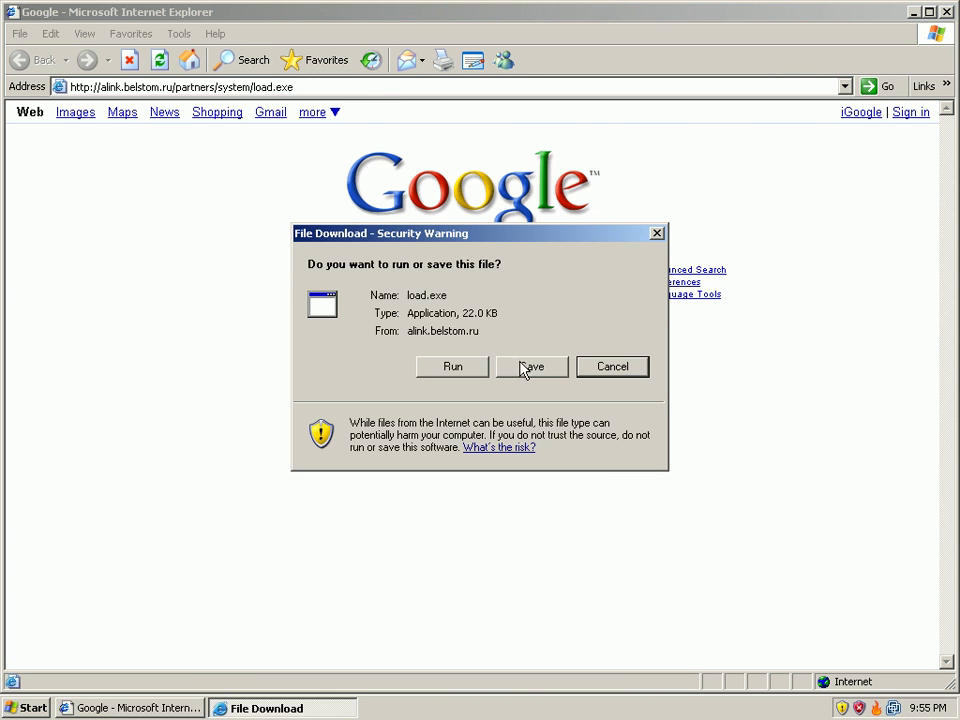
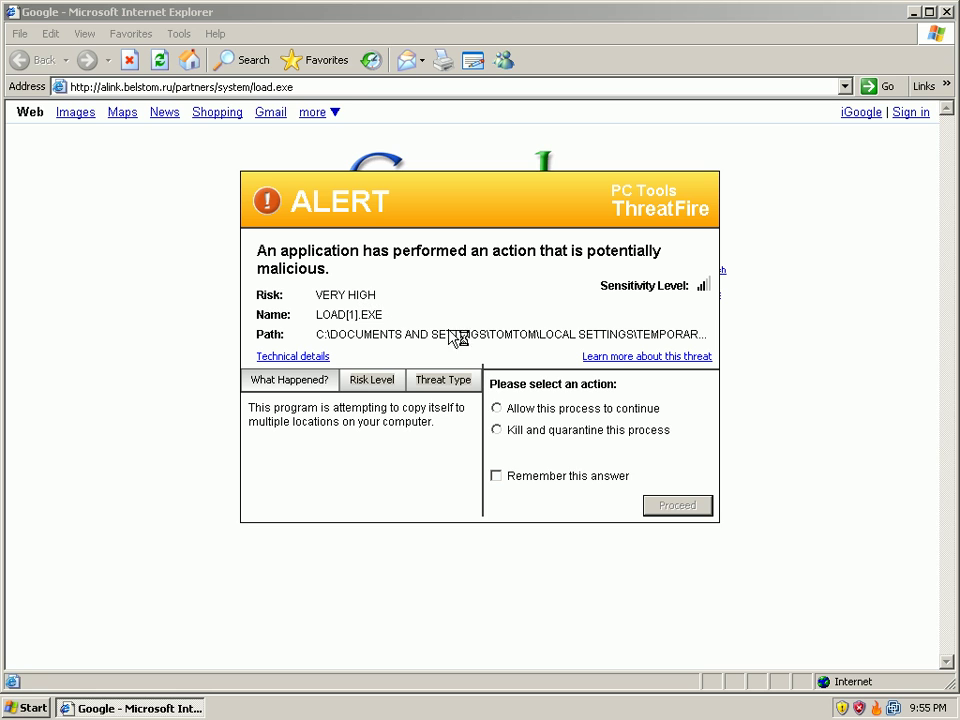
{"action": "left_click", "coordinate": [527, 431]}
{"action": "left_click", "coordinate": [530, 478]}
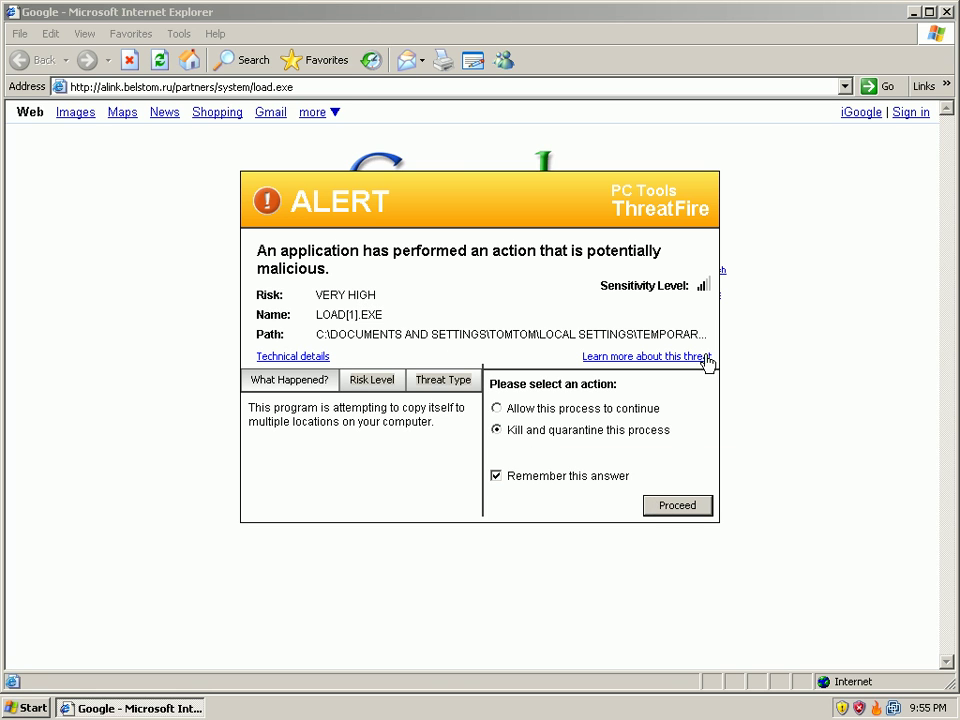
{"action": "left_click", "coordinate": [658, 503]}
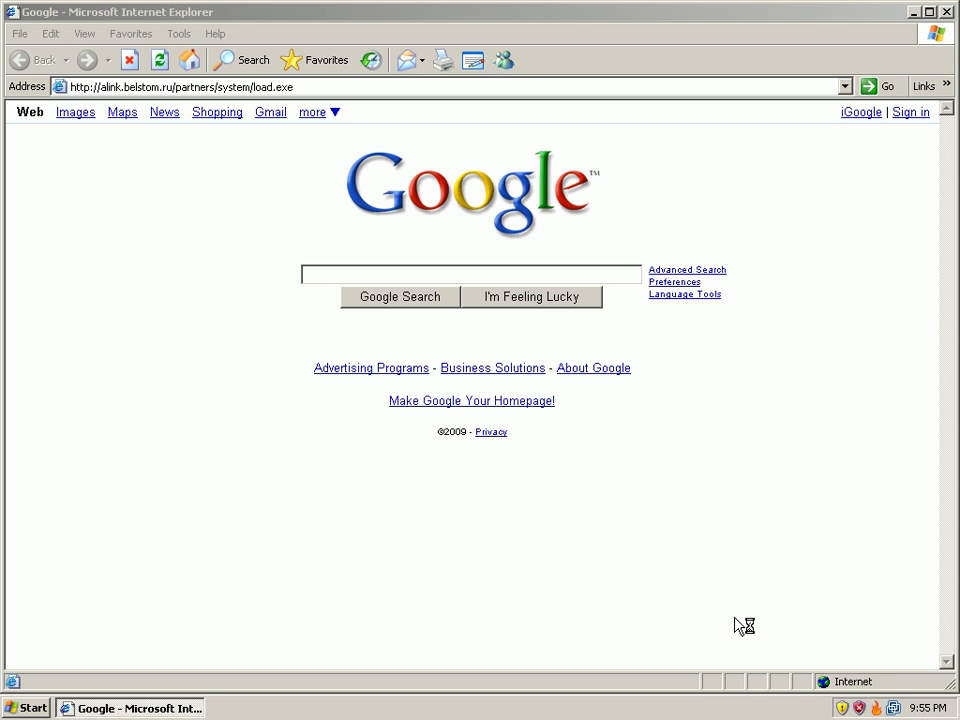
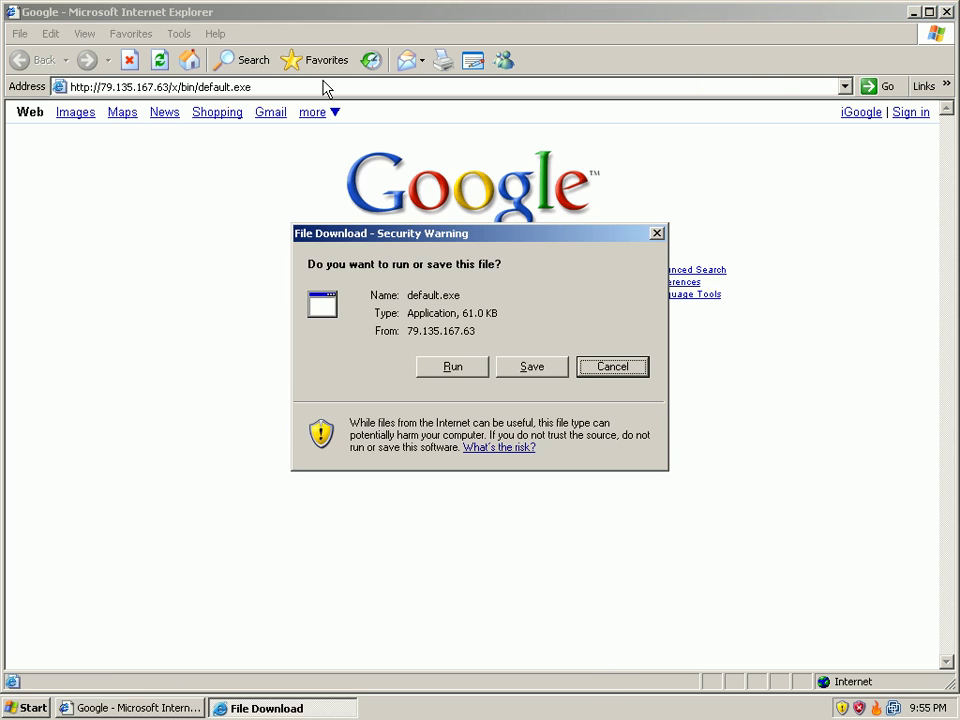
{"action": "left_click", "coordinate": [470, 367]}
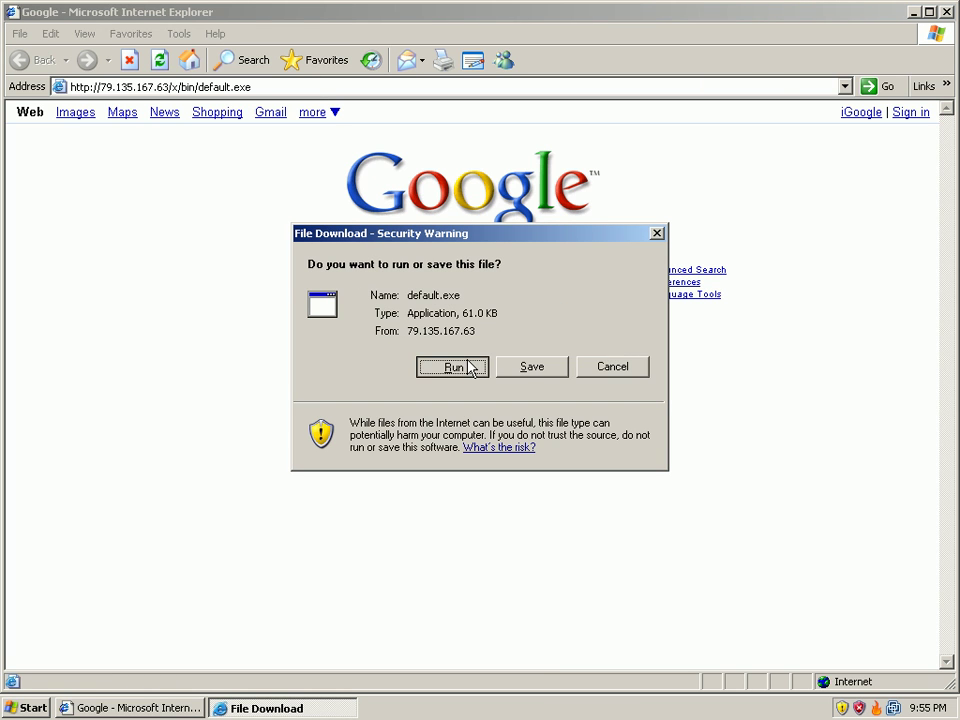
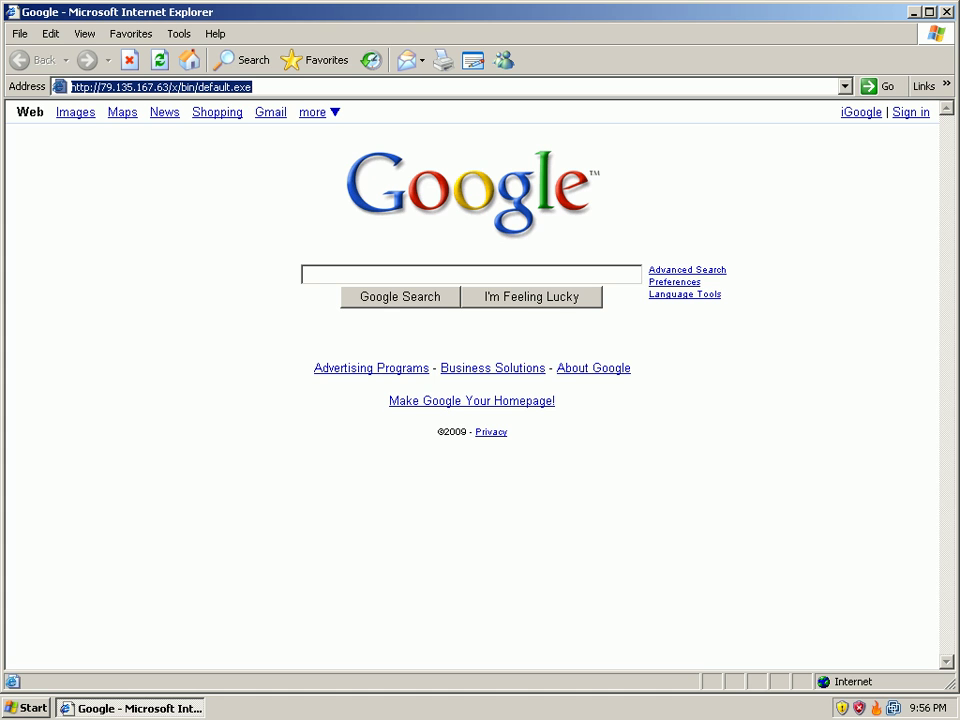
{"action": "left_click", "coordinate": [914, 12]}
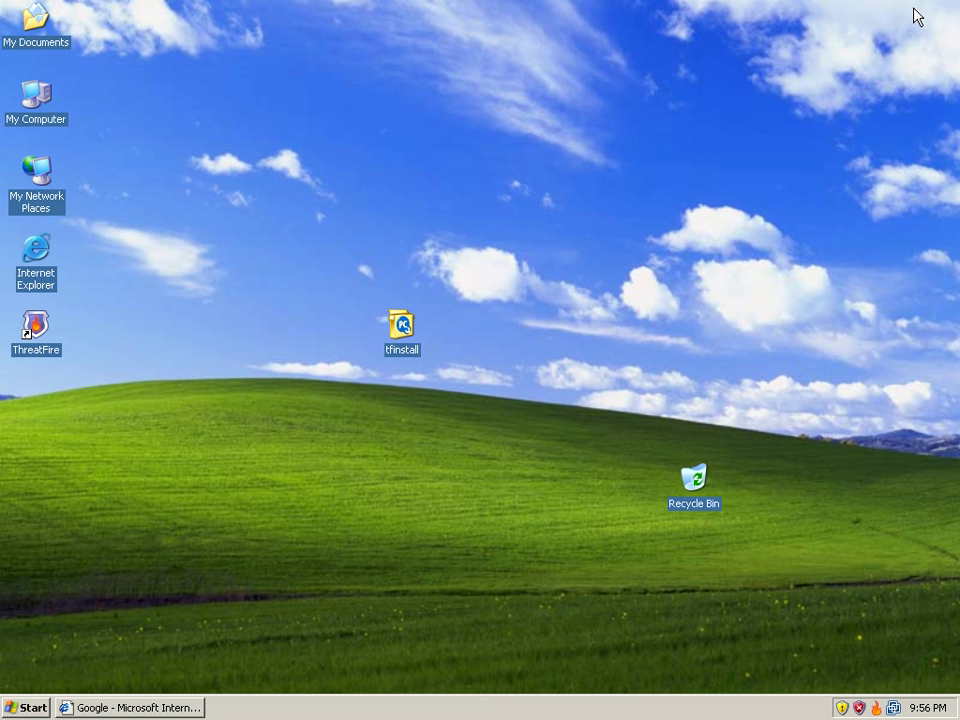
{"action": "left_click", "coordinate": [131, 707]}
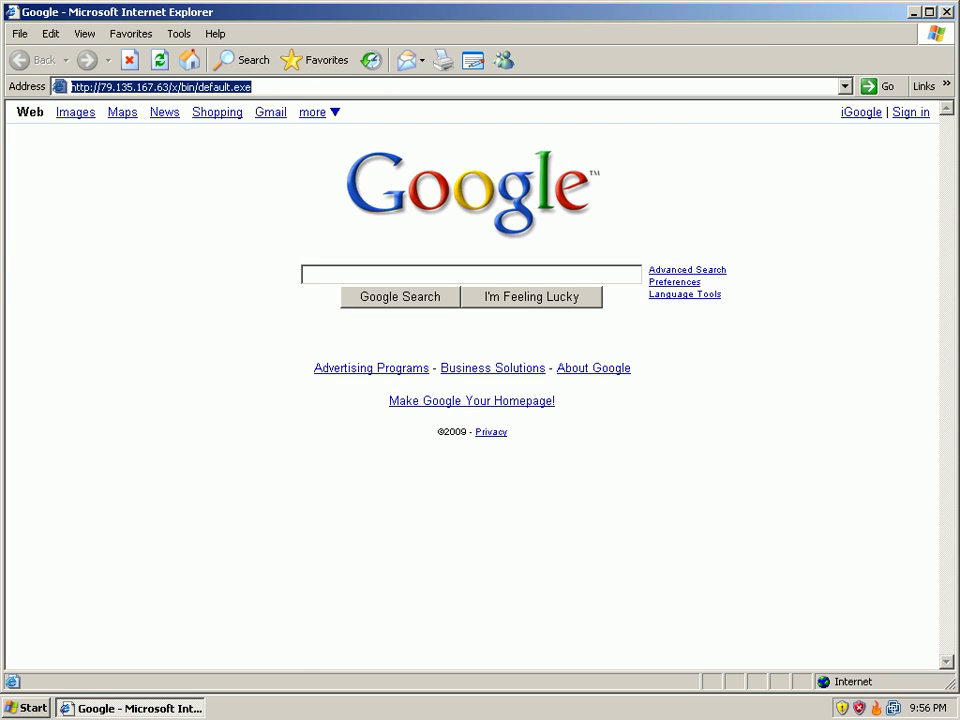
Examine the running processes in Windows Task Manager for leftover malware, and minimize it to return to the browser.
{"action": "right_click", "coordinate": [303, 708]}
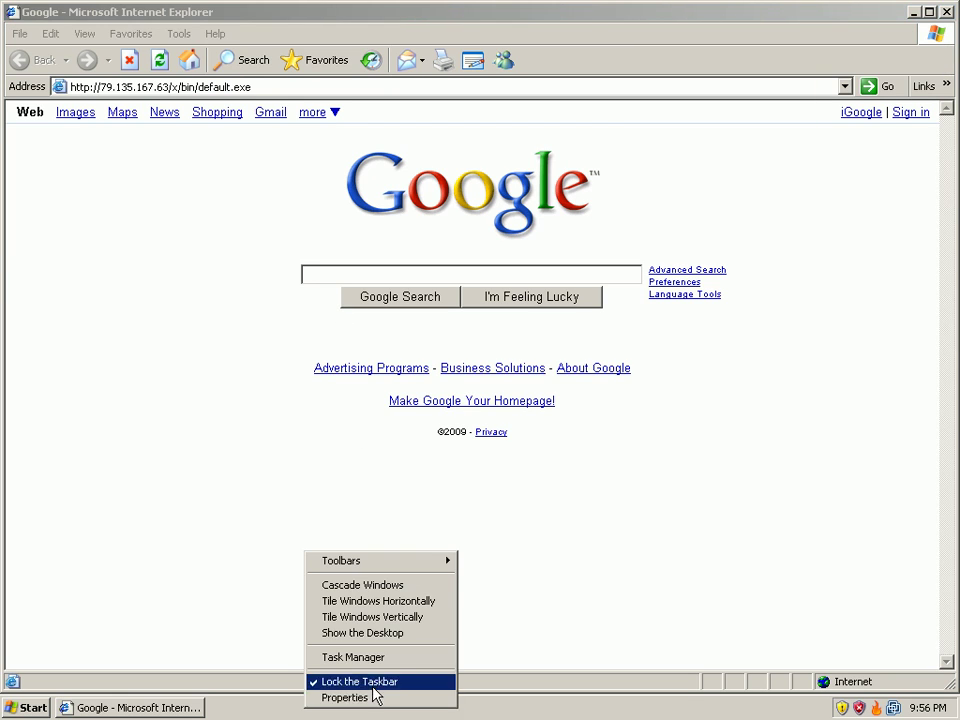
{"action": "left_click", "coordinate": [372, 662]}
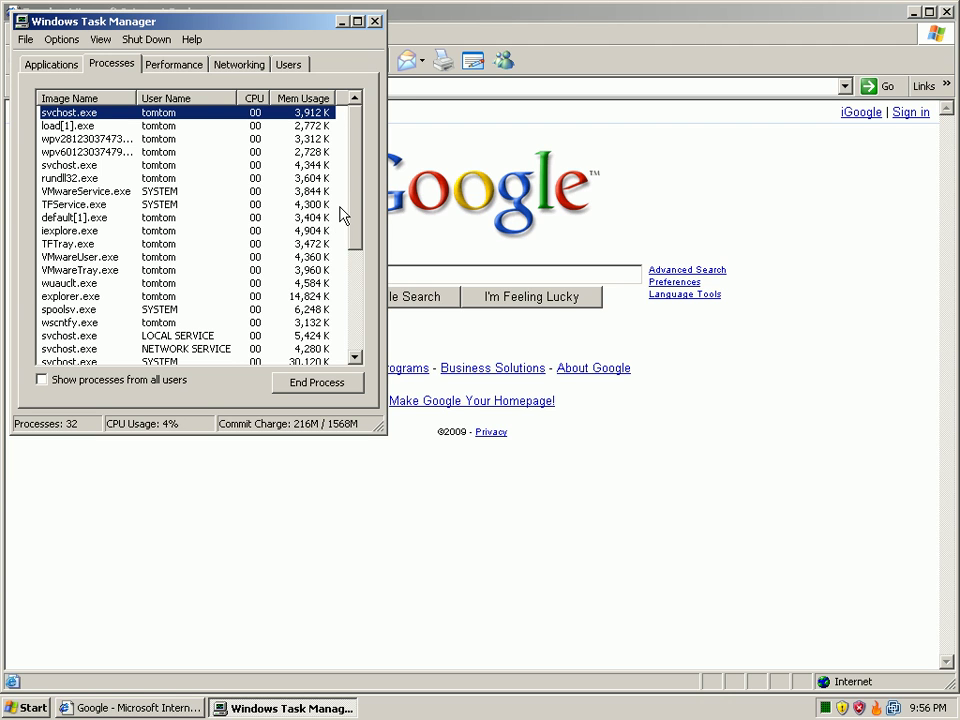
{"action": "left_click", "coordinate": [341, 21]}
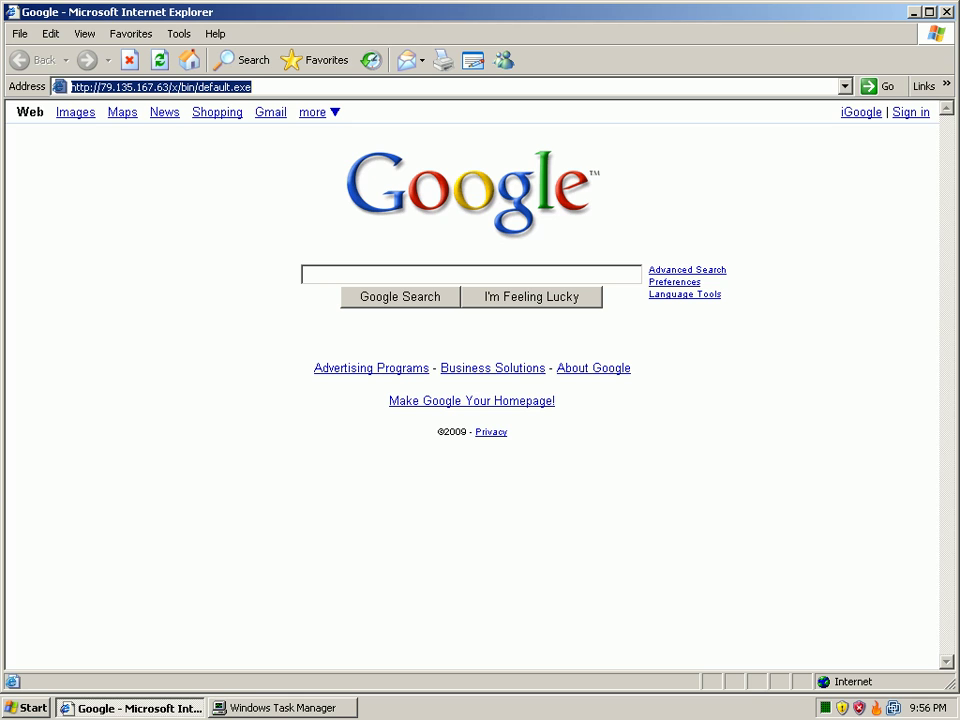